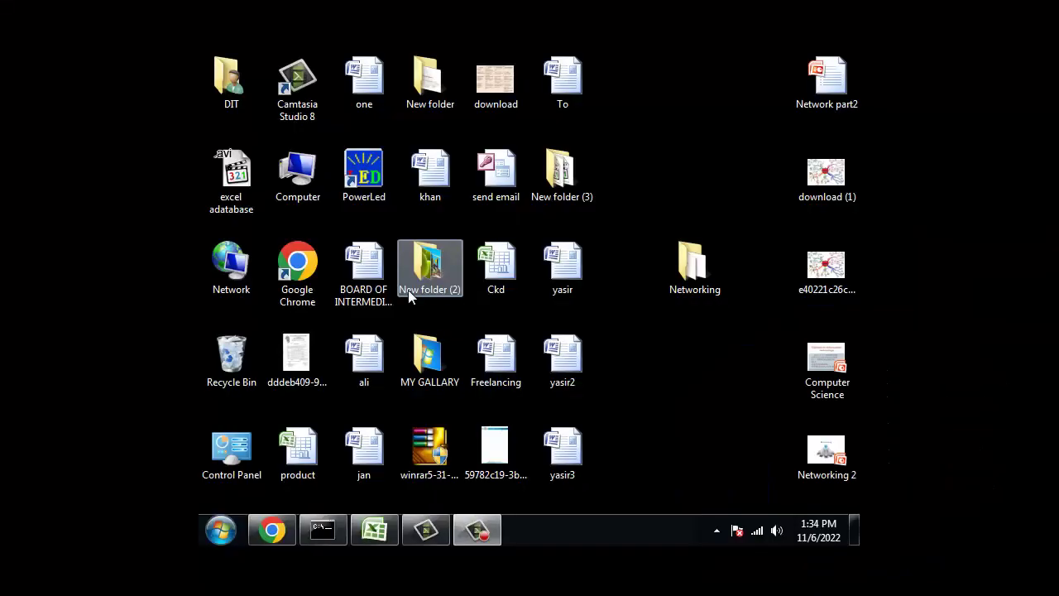
Maximize Book1 and enter the headers name, department, salary in A1:C1
left_click(373, 529)
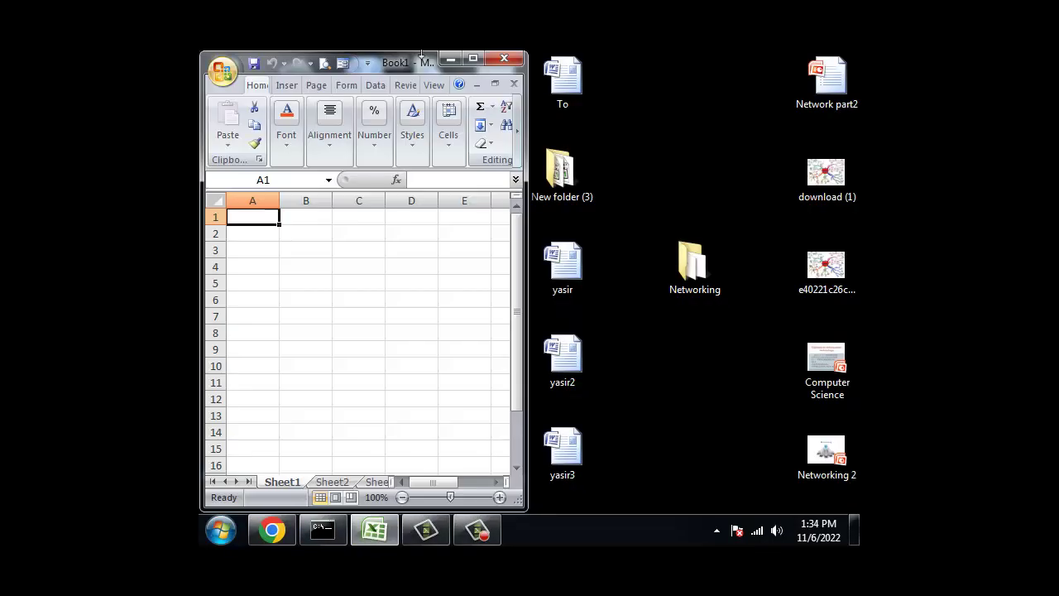
left_click(474, 60)
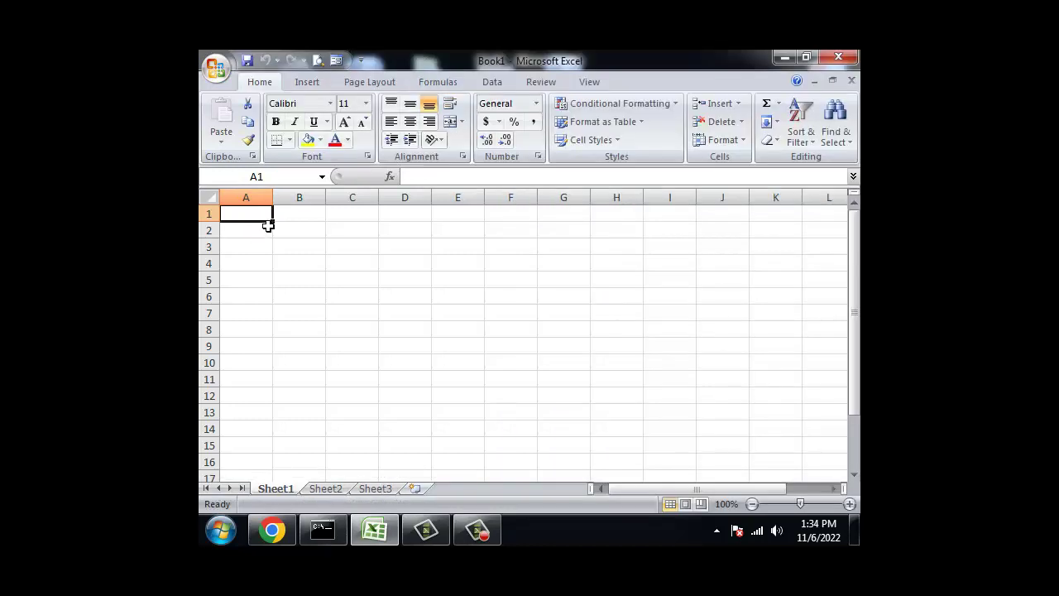
type("name")
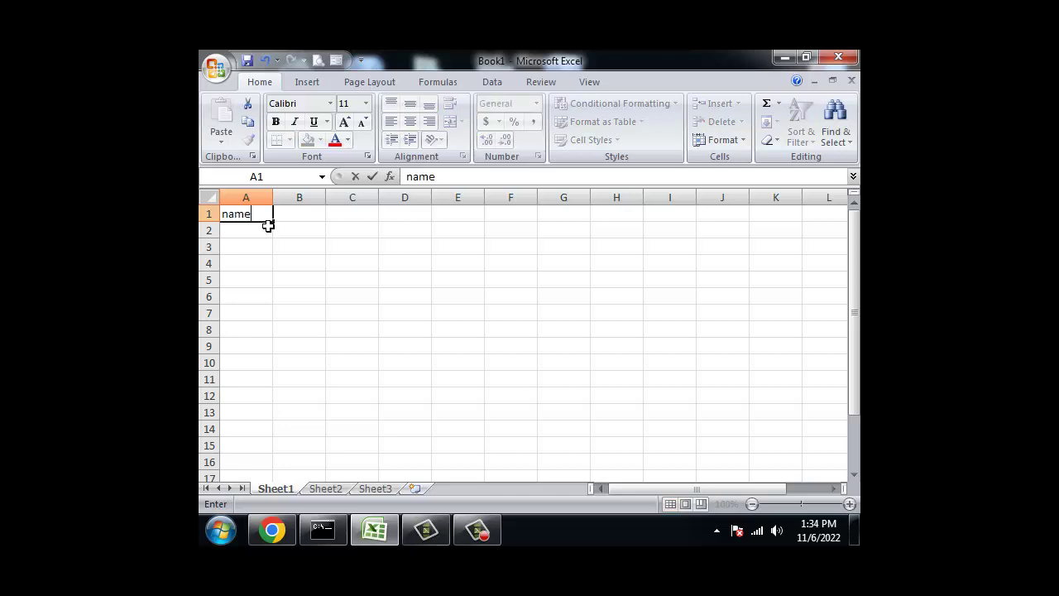
key("Tab")
type("depar")
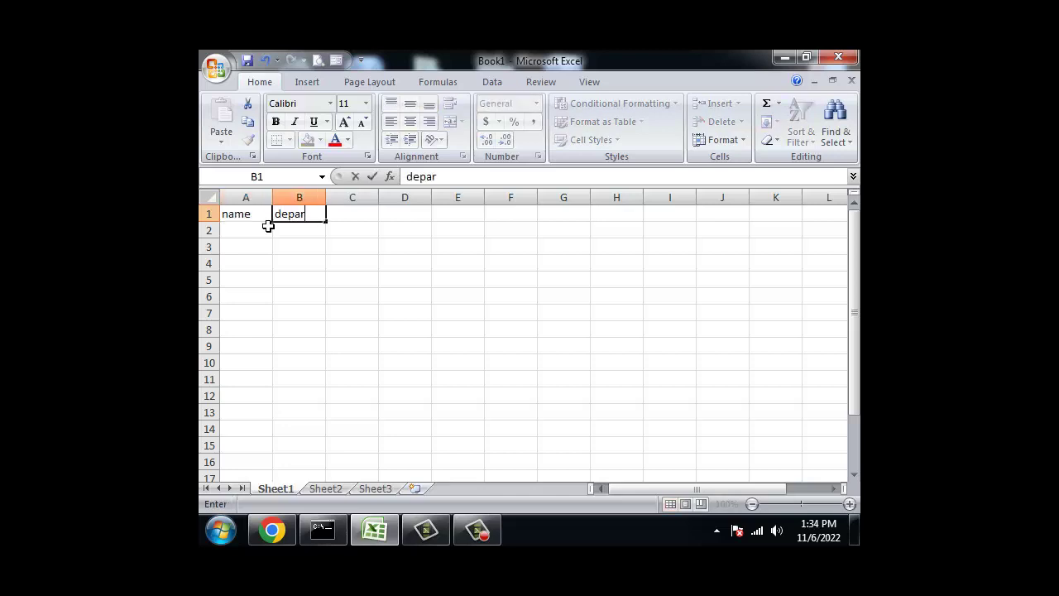
type("tment")
key("Tab")
type("sa")
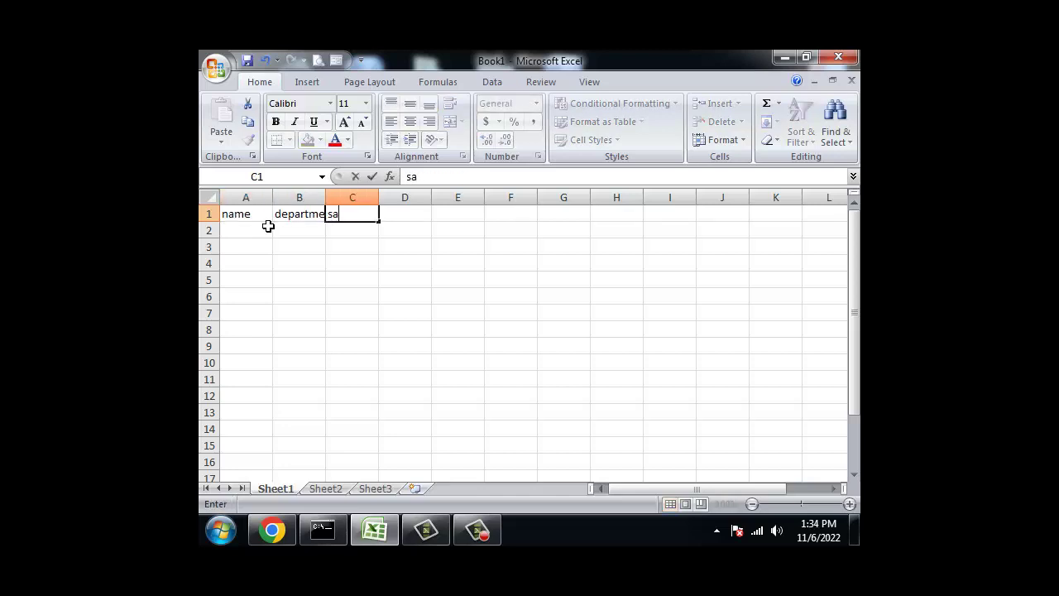
type("lary")
key("Tab")
key("Tab")
Repeat the name, department, salary headers in F1:H1
key("Tab")
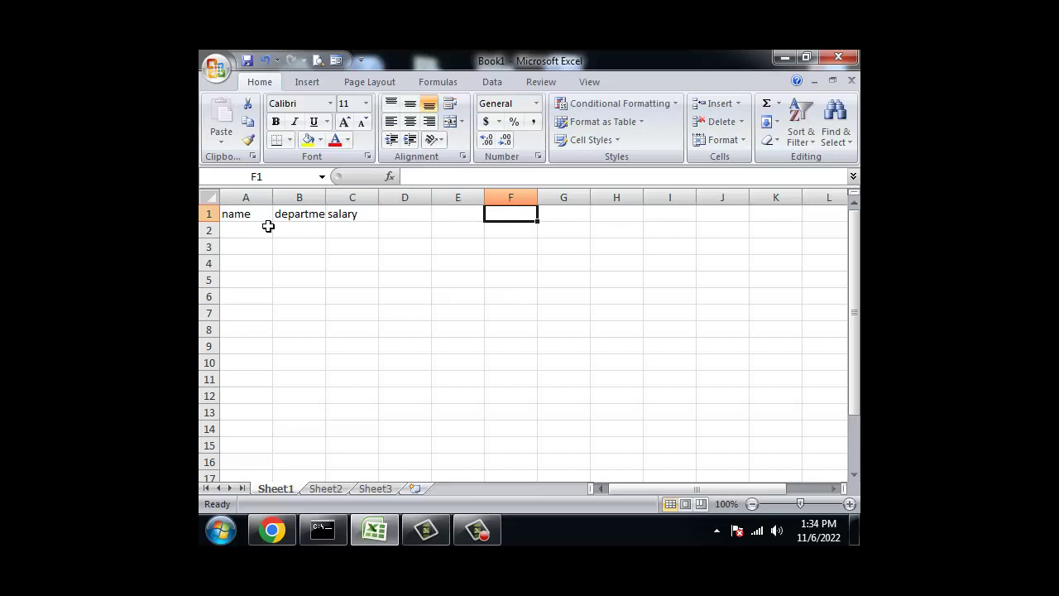
type("name")
key("Tab")
type("depar")
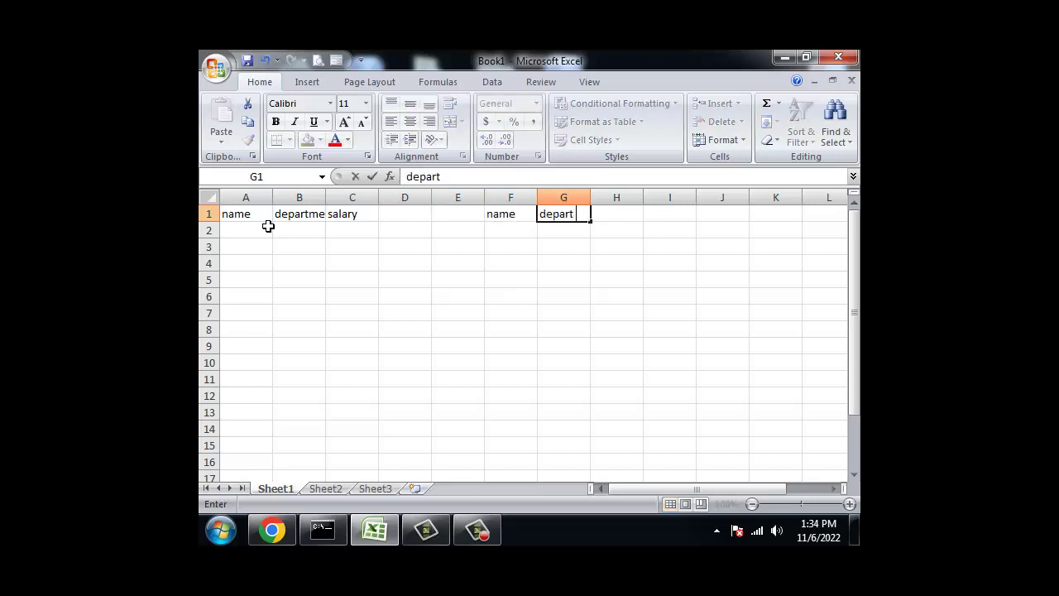
key("Tab")
key("Left")
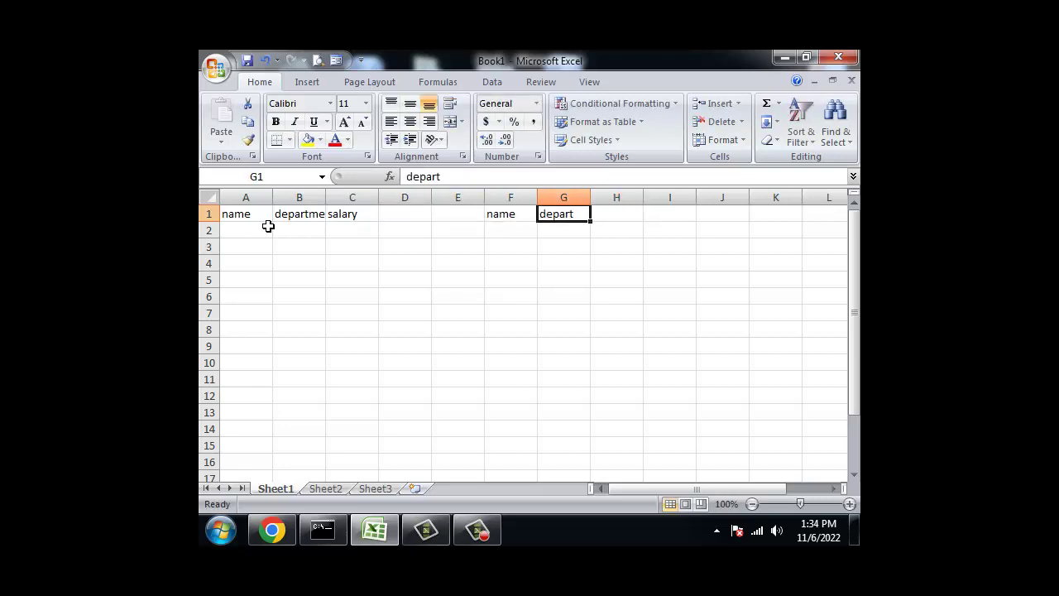
type("department")
key("Tab")
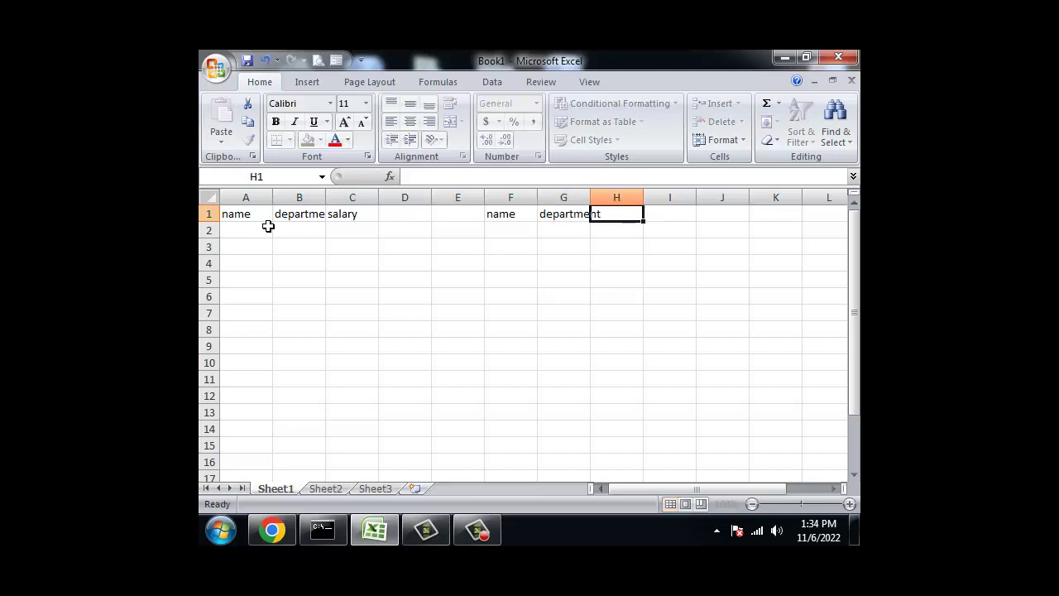
type("salary")
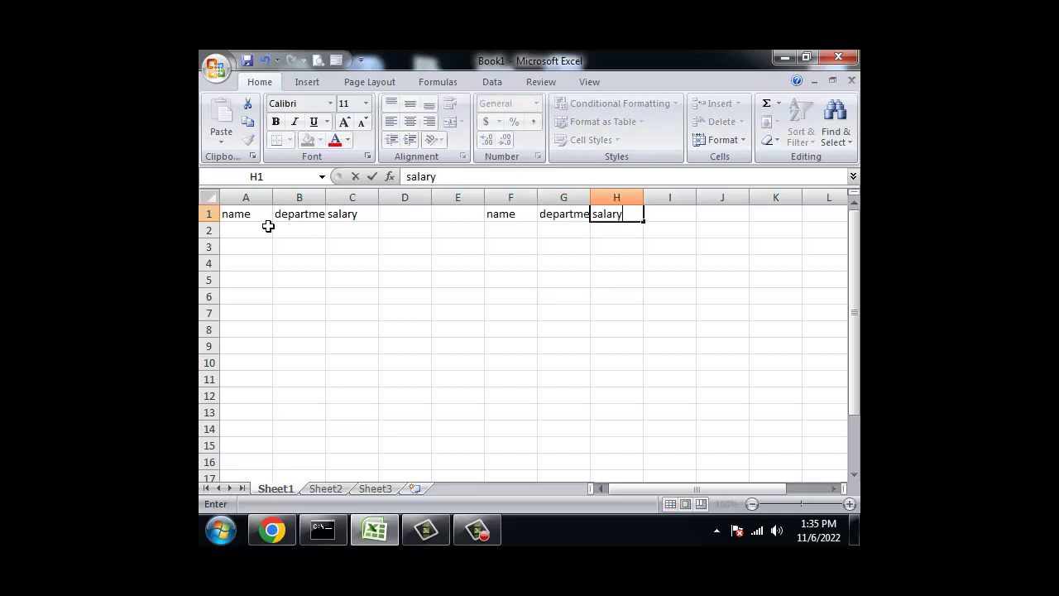
Commit the H1 salary header and autofit columns G and B to fit 'department'
left_click(531, 392)
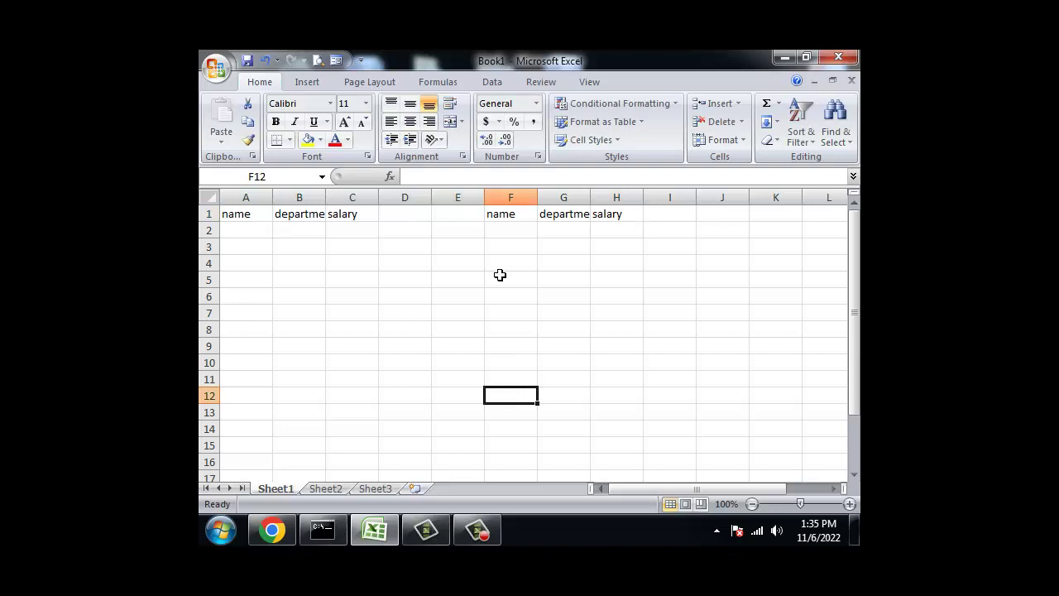
scroll(499, 275, "up", 1)
scroll(500, 274, "up", 1)
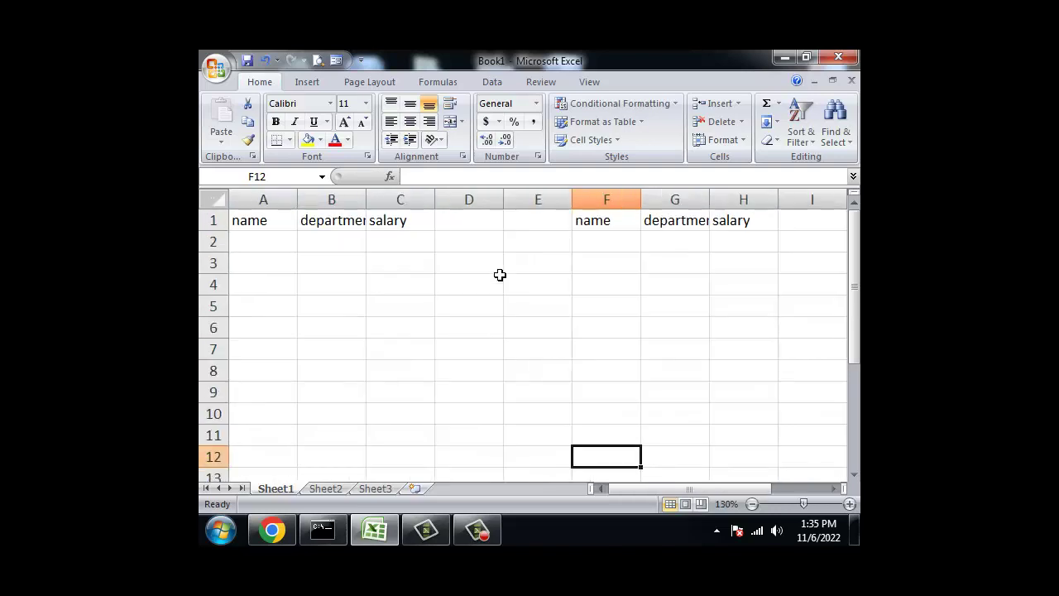
double_click(710, 195)
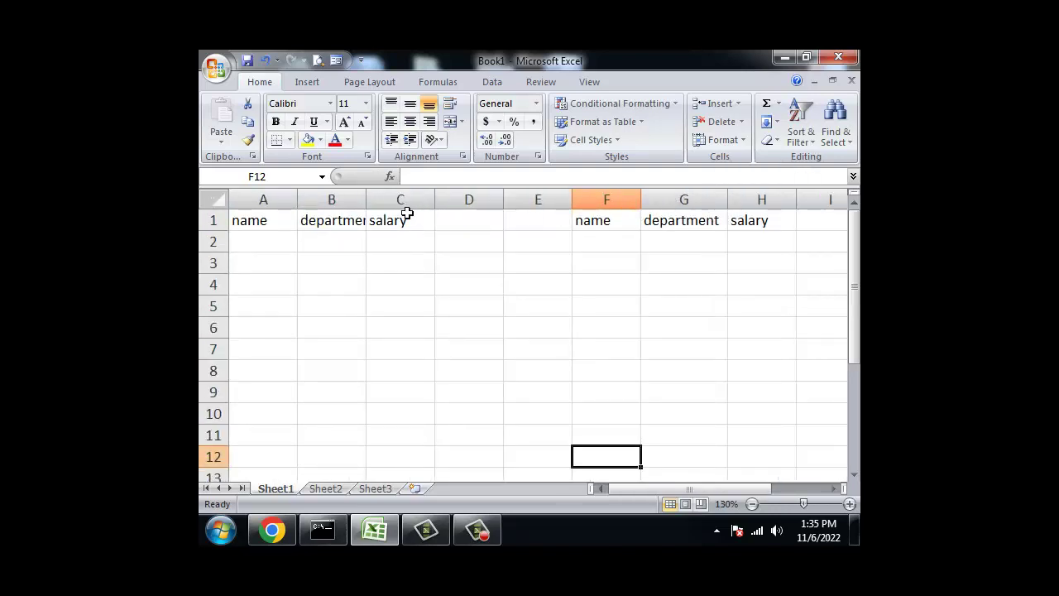
double_click(366, 198)
left_click(362, 262)
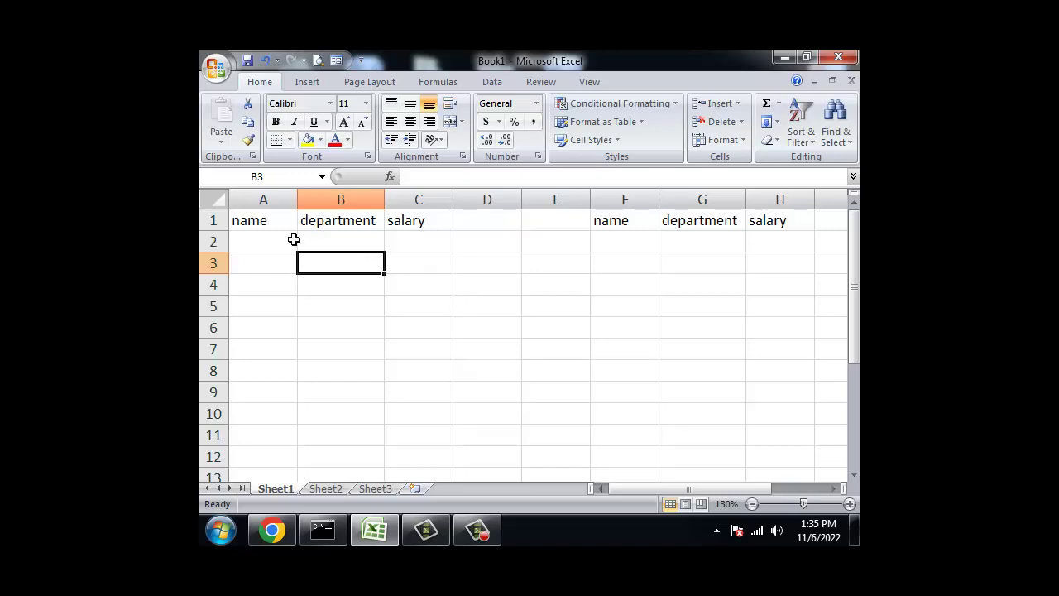
Enter employee names aa, ss, dd, ff, gg, hh down A2:A7
left_click(272, 239)
type("aa")
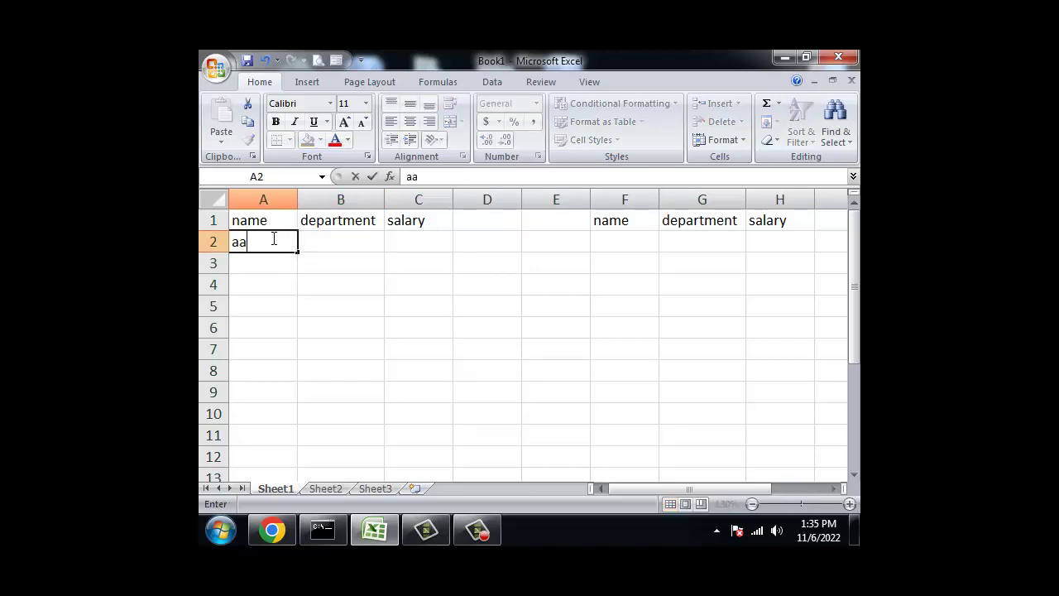
type(" ss dd ff")
key("Return")
type("gg")
key("Return")
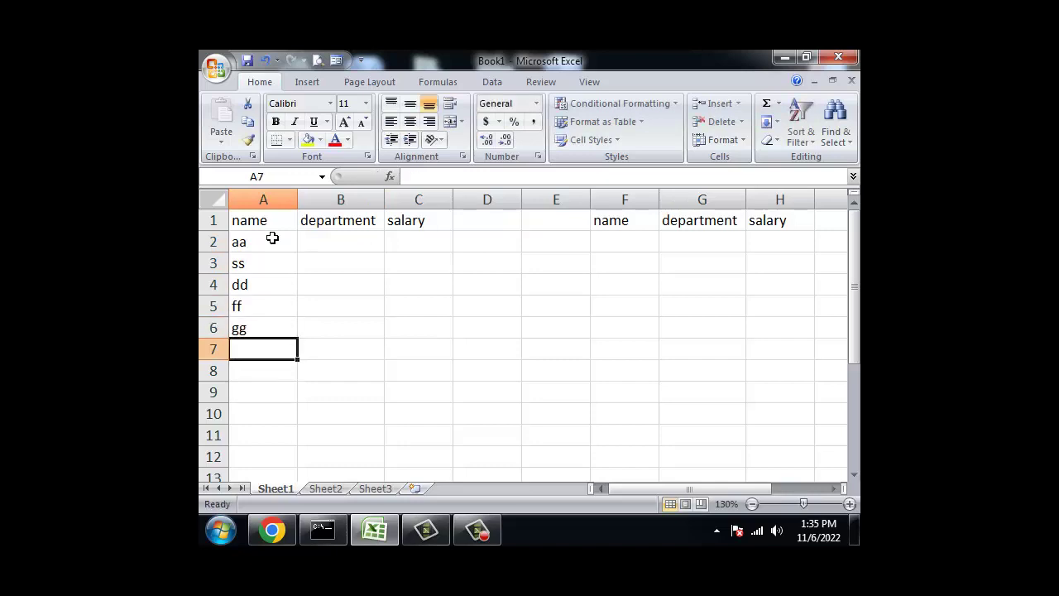
type("hh")
key("Tab")
Enter departments CS, IT, BIO, CHE, MATH, SOCIAL down B2:B7
key("Up")
key("Up")
key("Up")
key("Up")
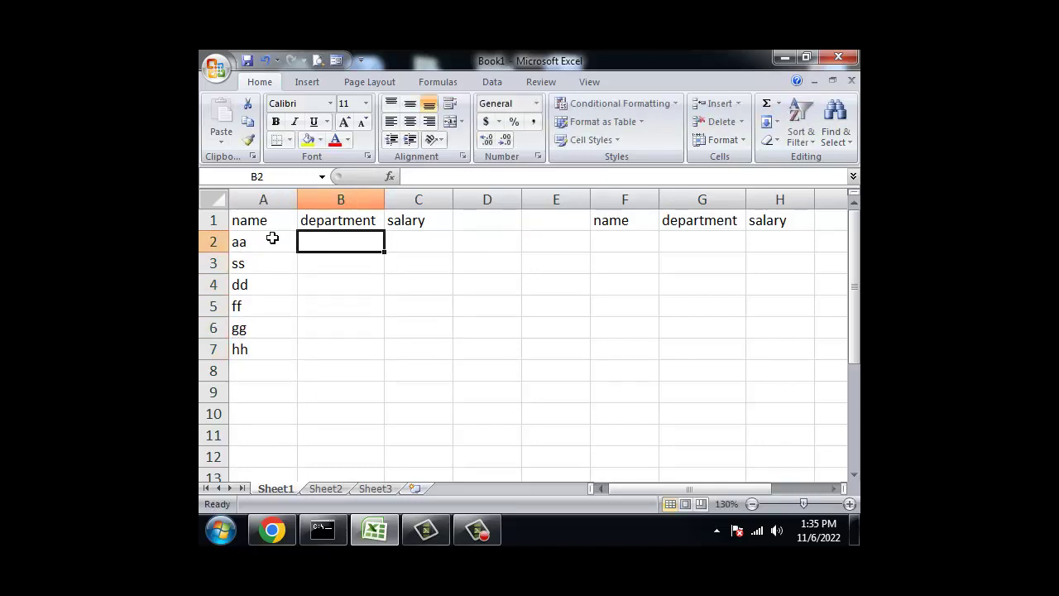
type("cs")
key("BackSpace")
key("BackSpace")
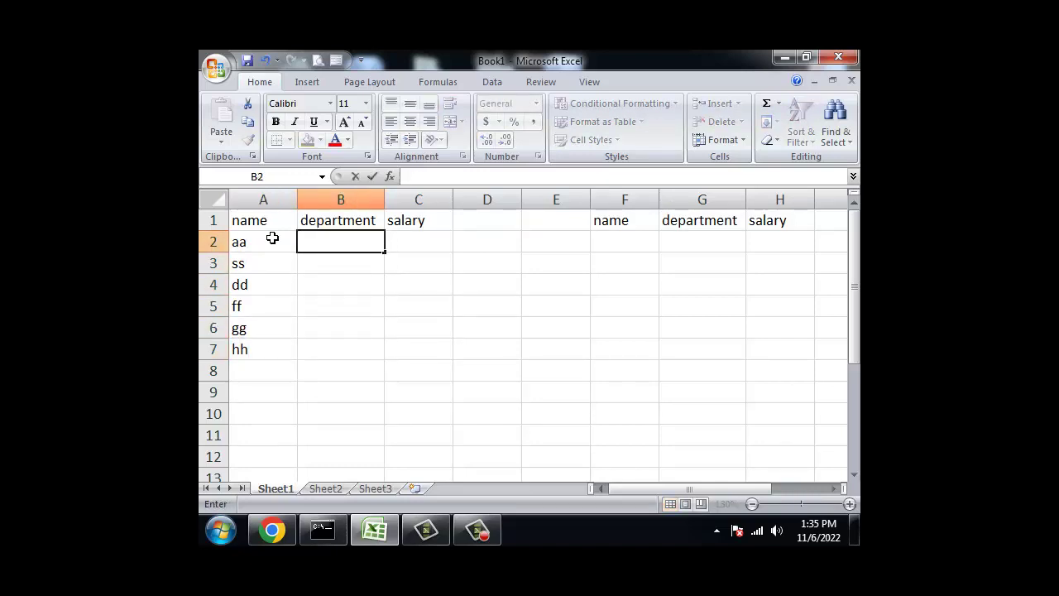
key("BackSpace")
type("CS")
key("Return")
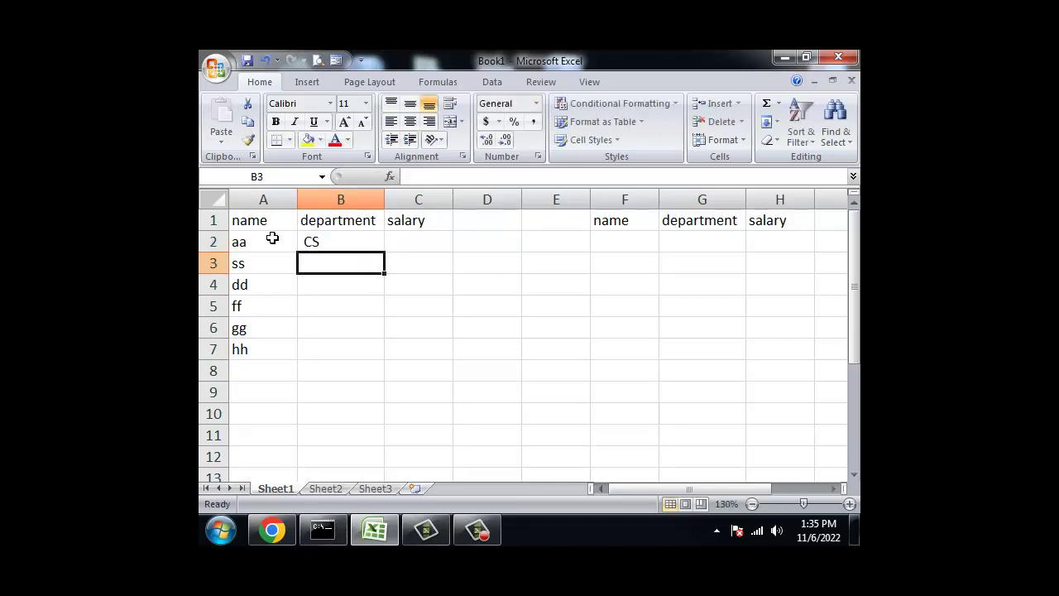
type("IT")
key("Return")
type("BI")
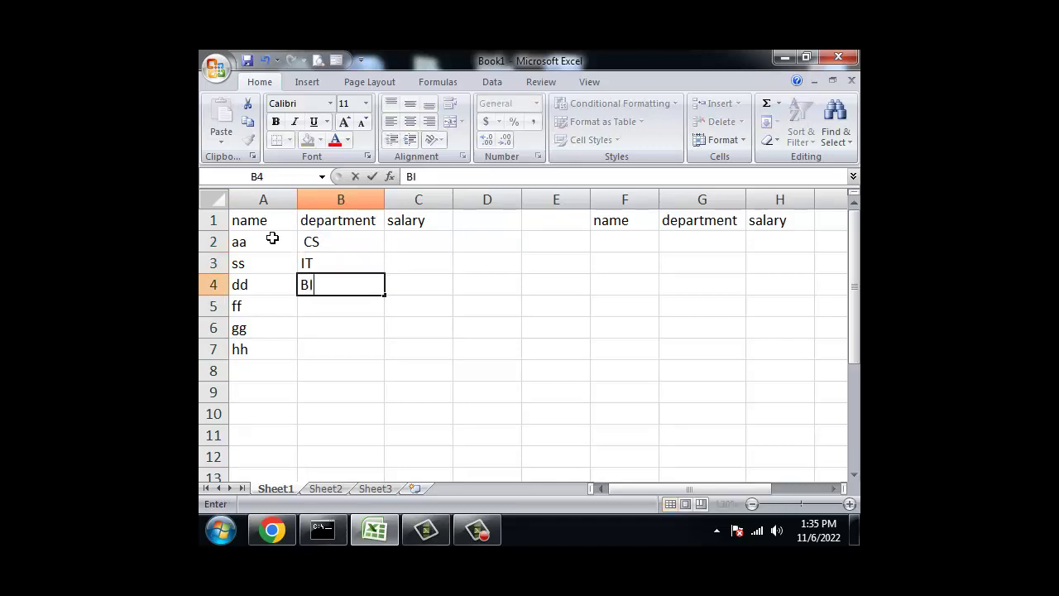
type("O")
key("Return")
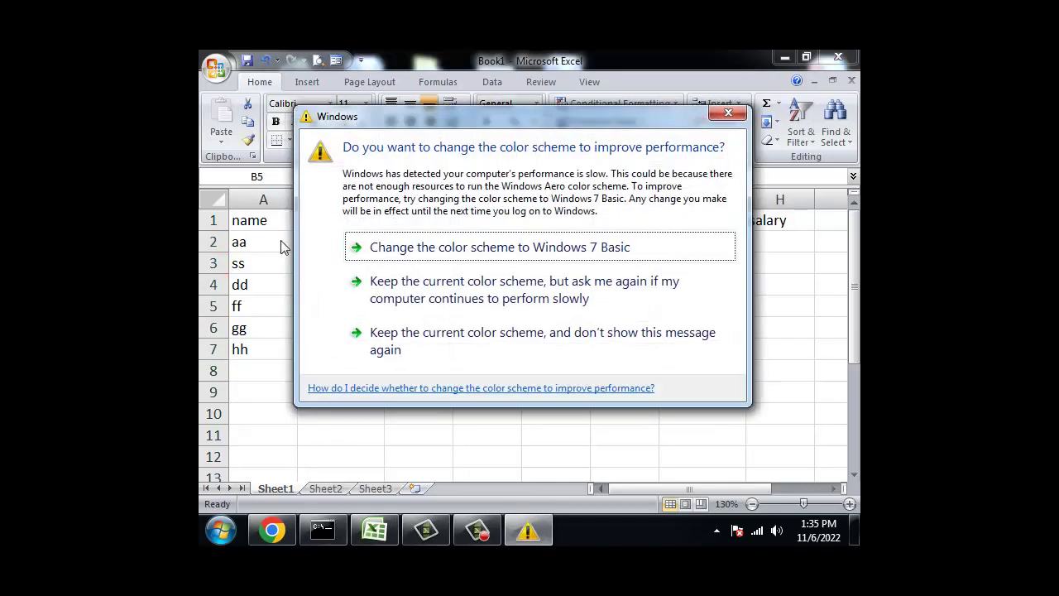
type("CHE")
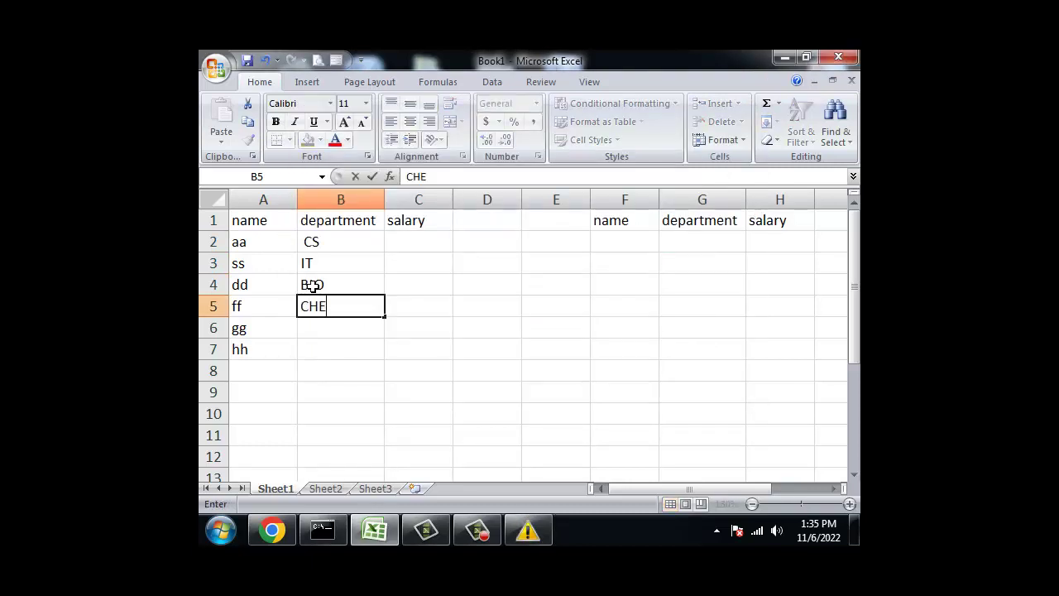
key("Return")
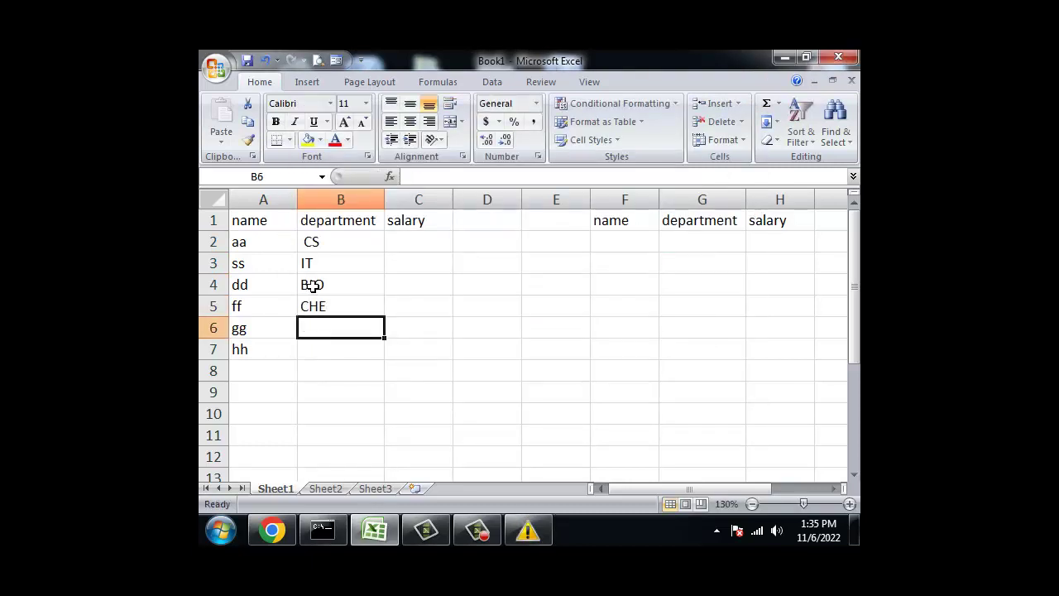
type("MATH")
key("Return")
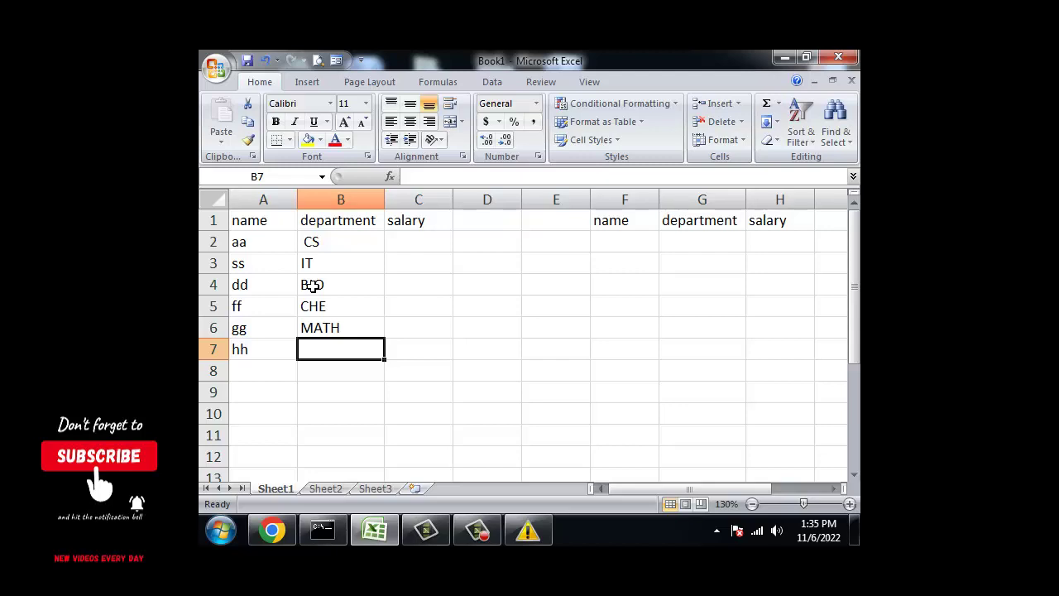
type("SOCI")
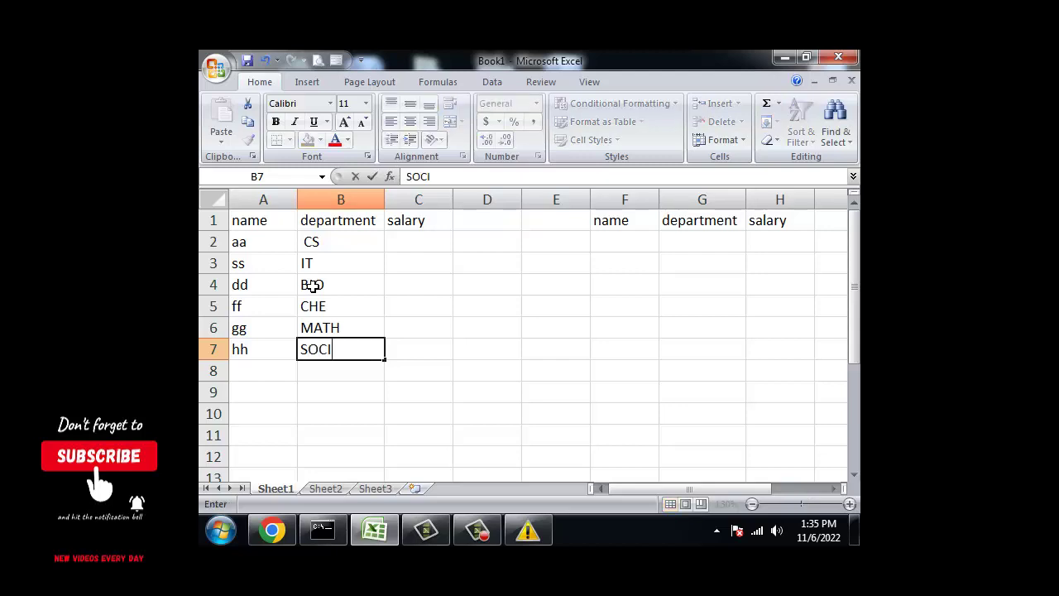
type("AL")
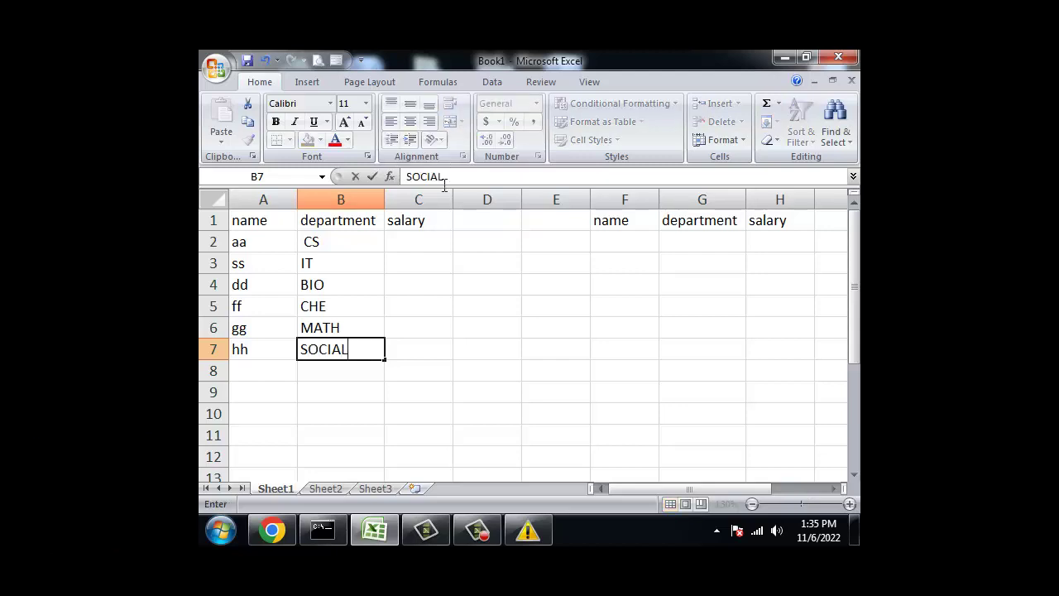
left_click(428, 241)
Enter salaries 100, 200, 300, 500, 300, 200 down C2:C7
type("1")
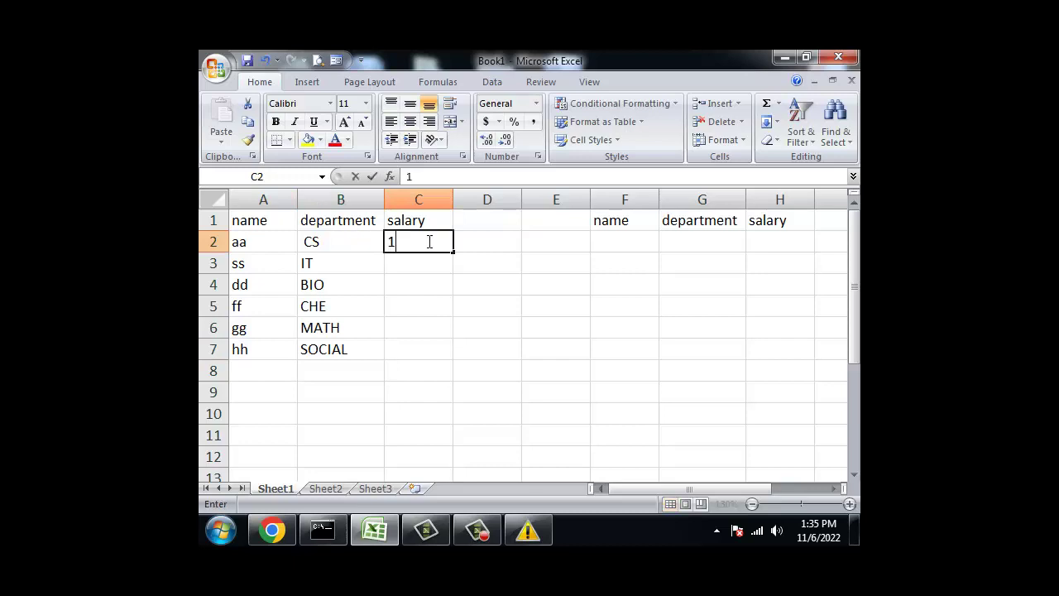
type("00")
key("Return")
type("200 300 ")
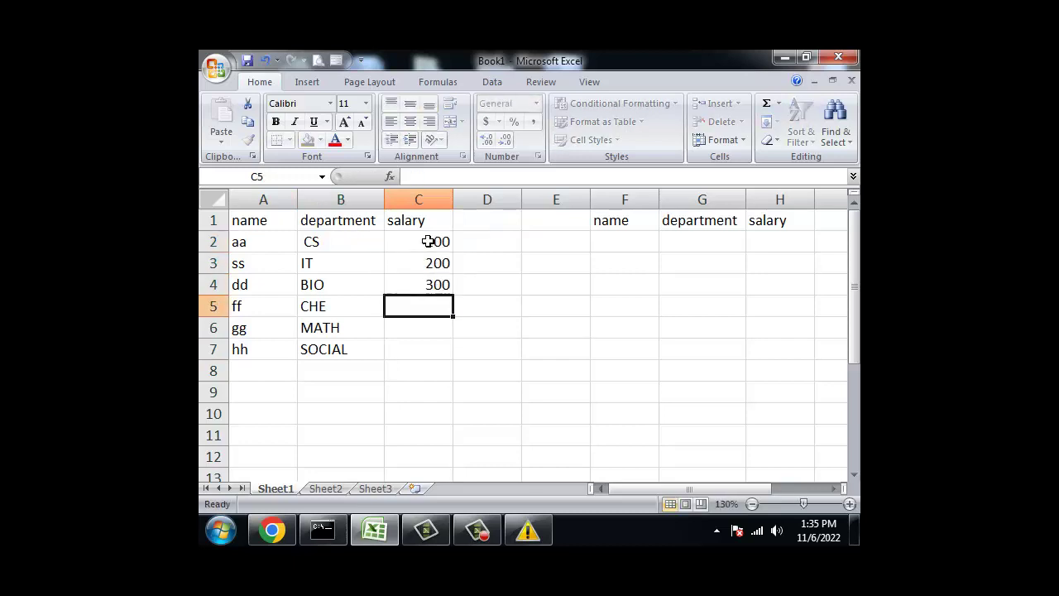
type("500 300 200")
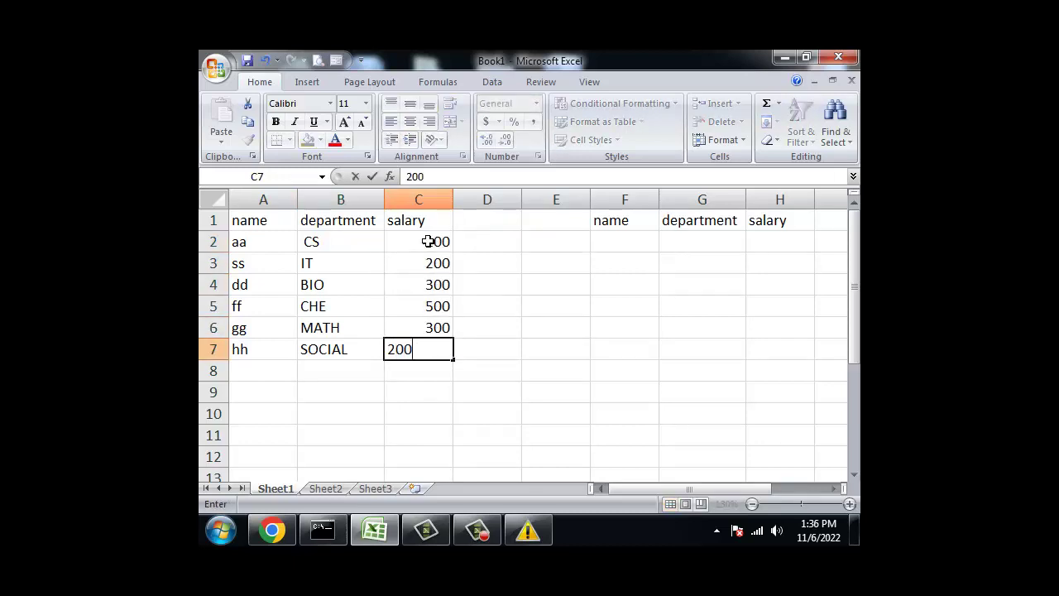
left_click(475, 301)
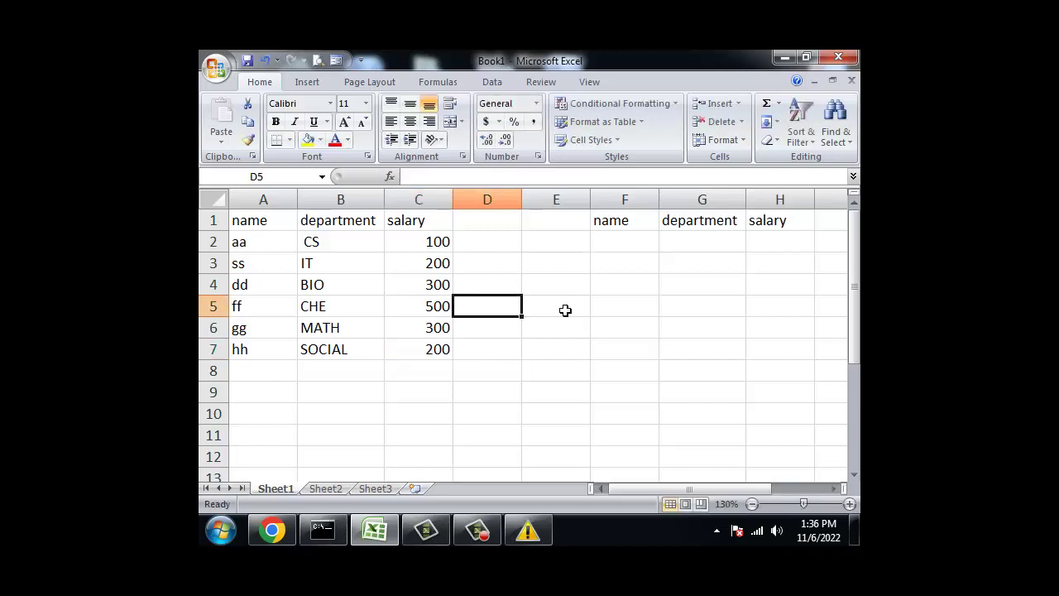
left_click(642, 242)
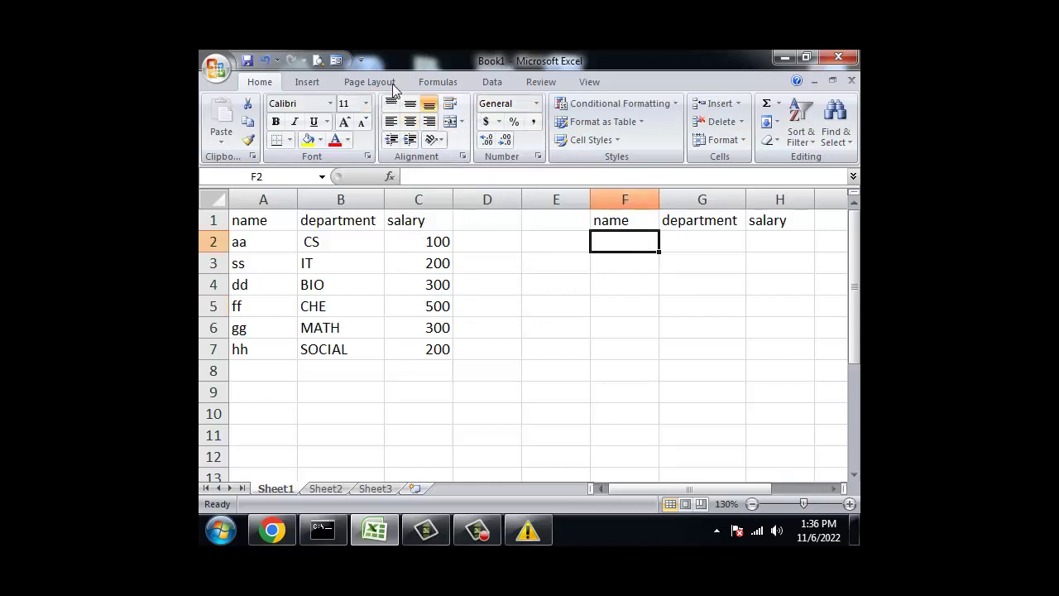
Give F2 a List data validation sourced from =$A$2:$A$7 and test its drop-down
left_click(493, 83)
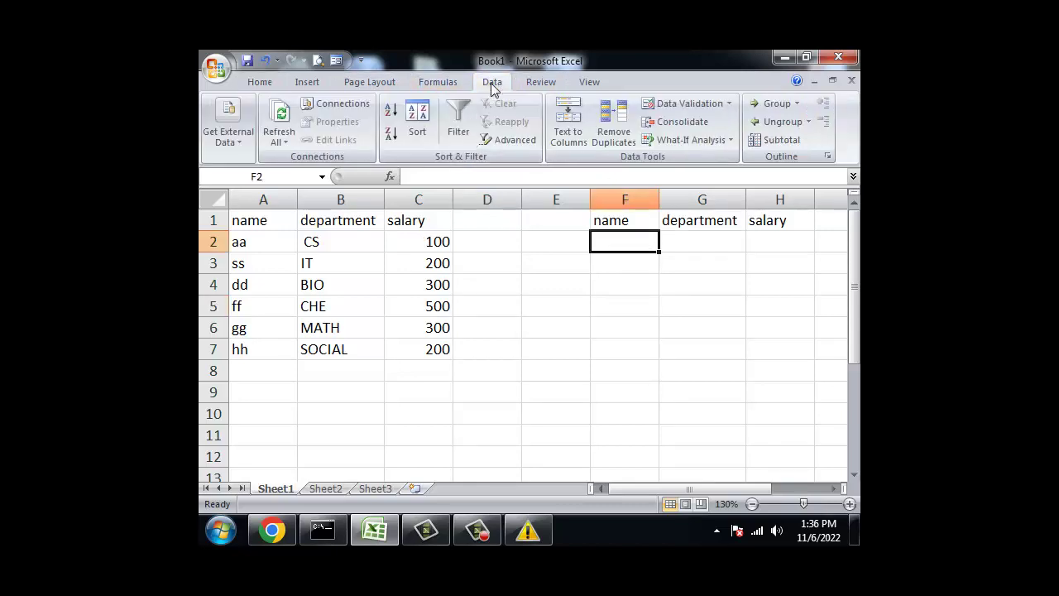
left_click(666, 101)
left_click(539, 293)
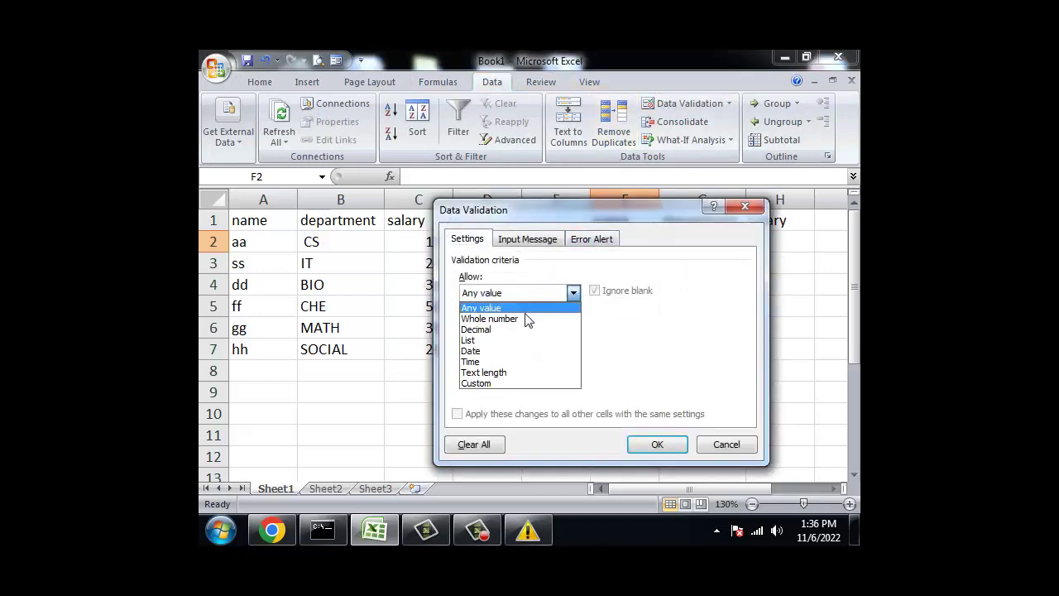
left_click(491, 341)
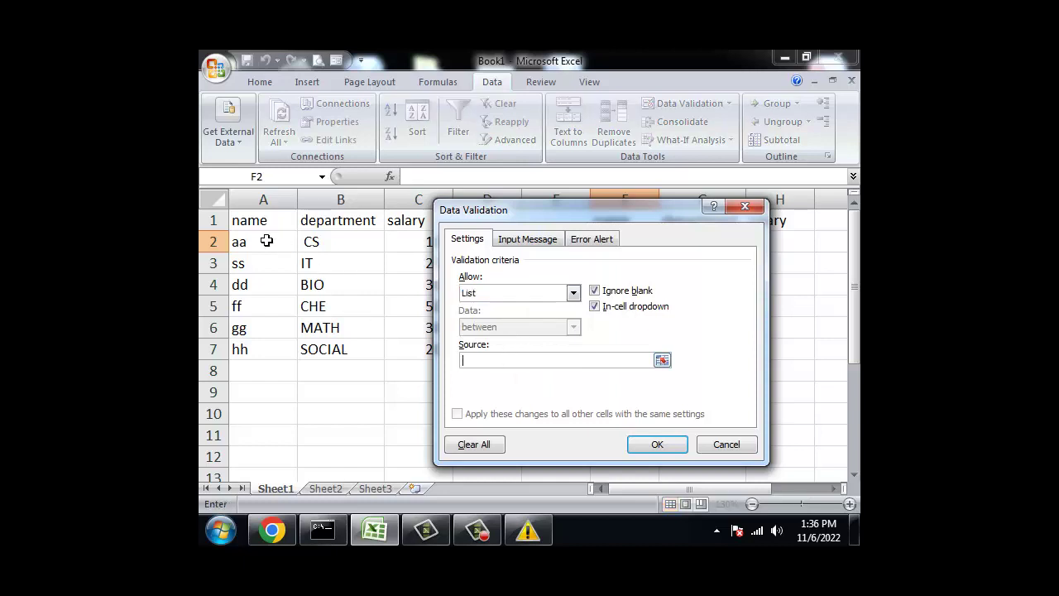
left_click_drag(264, 240, 264, 342)
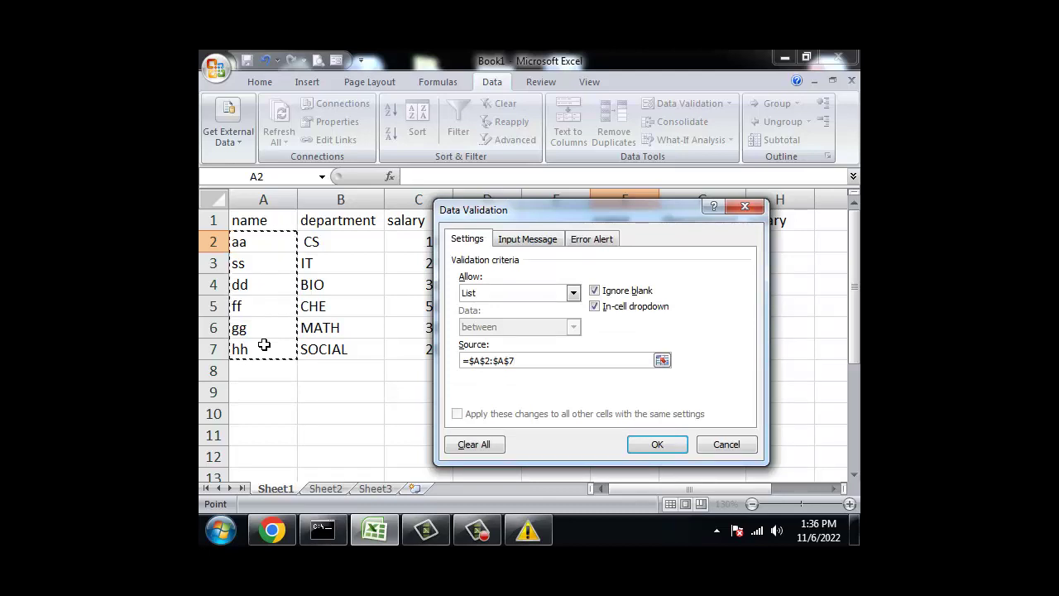
left_click(658, 444)
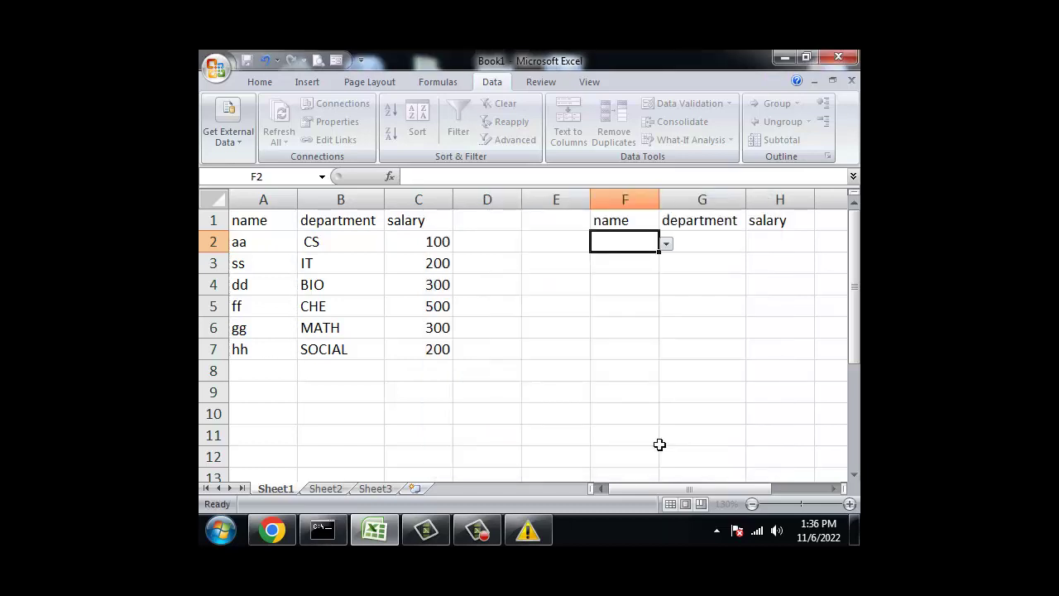
left_click(666, 244)
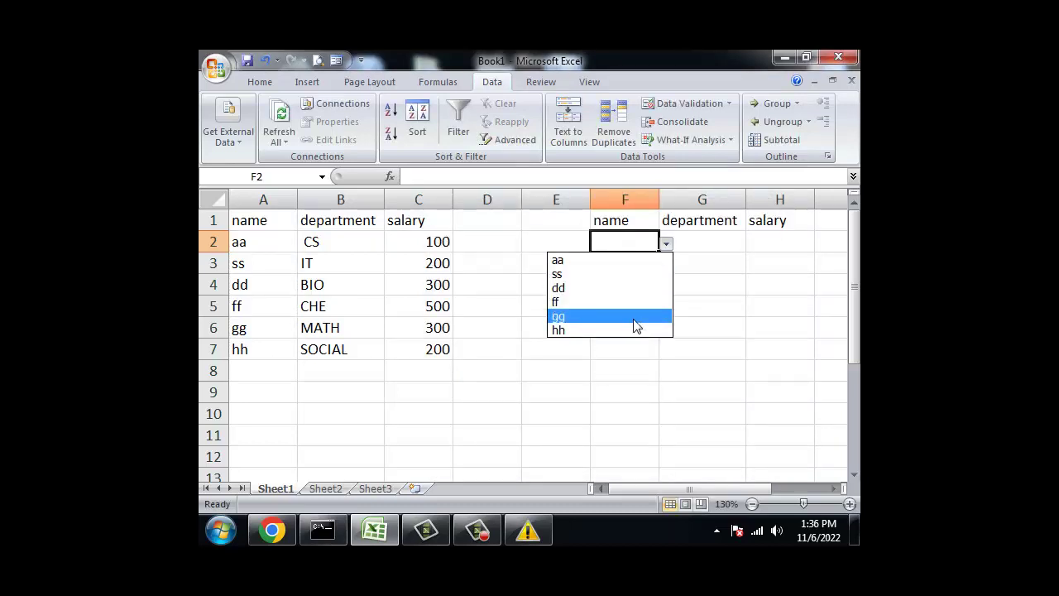
left_click(701, 368)
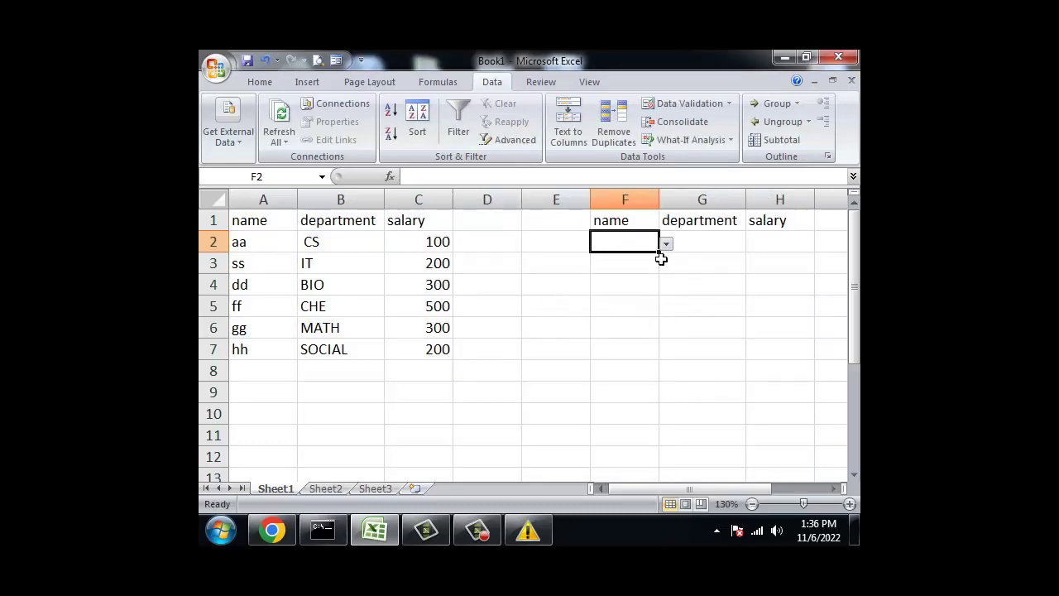
left_click(701, 248)
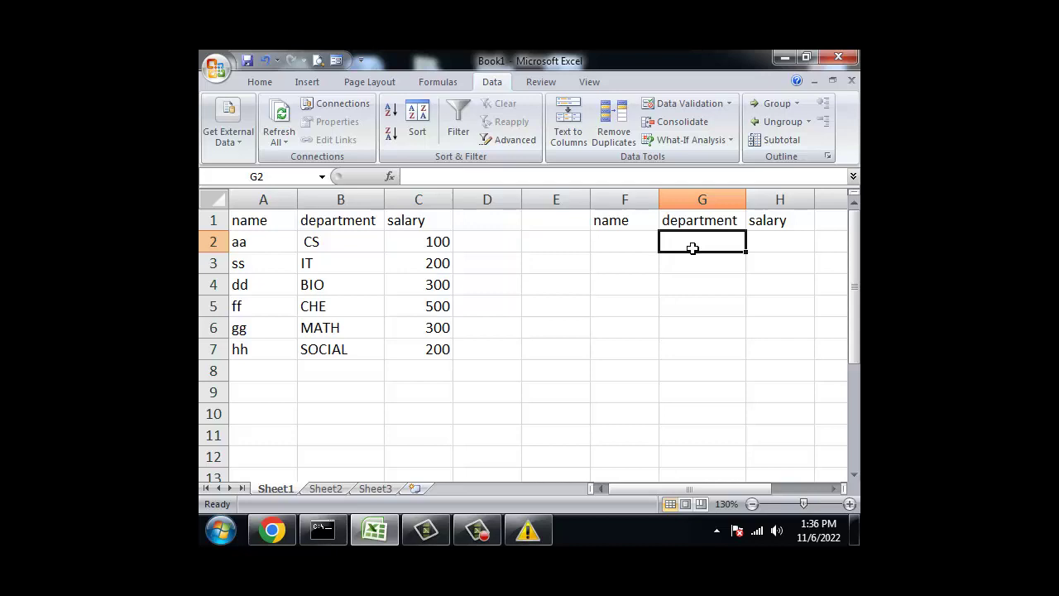
Start a VLOOKUP in G2 referencing F2, then cancel it and reselect F2
type("=")
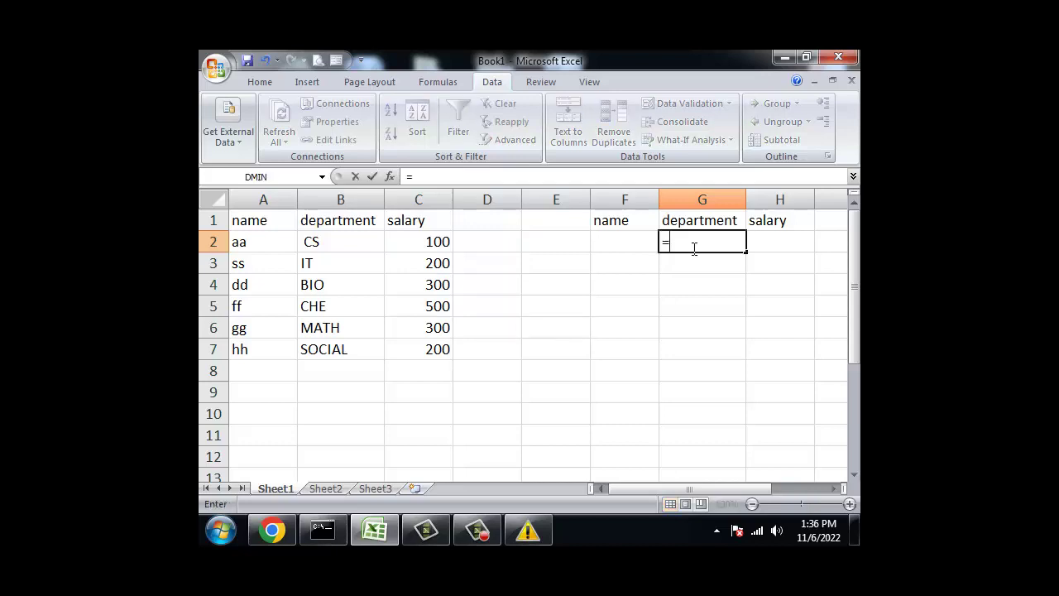
type("VL")
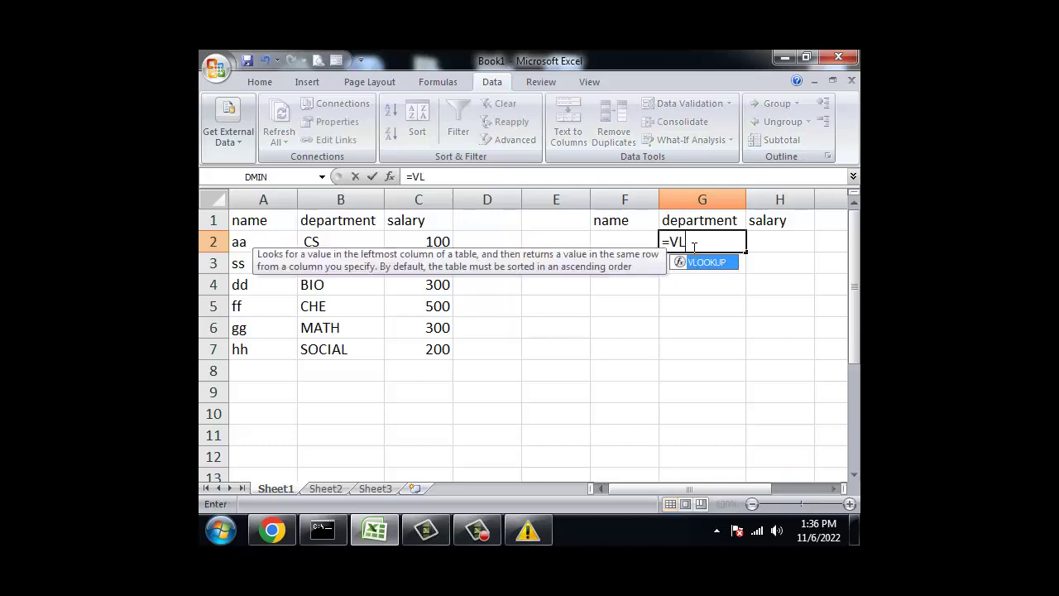
key("Tab")
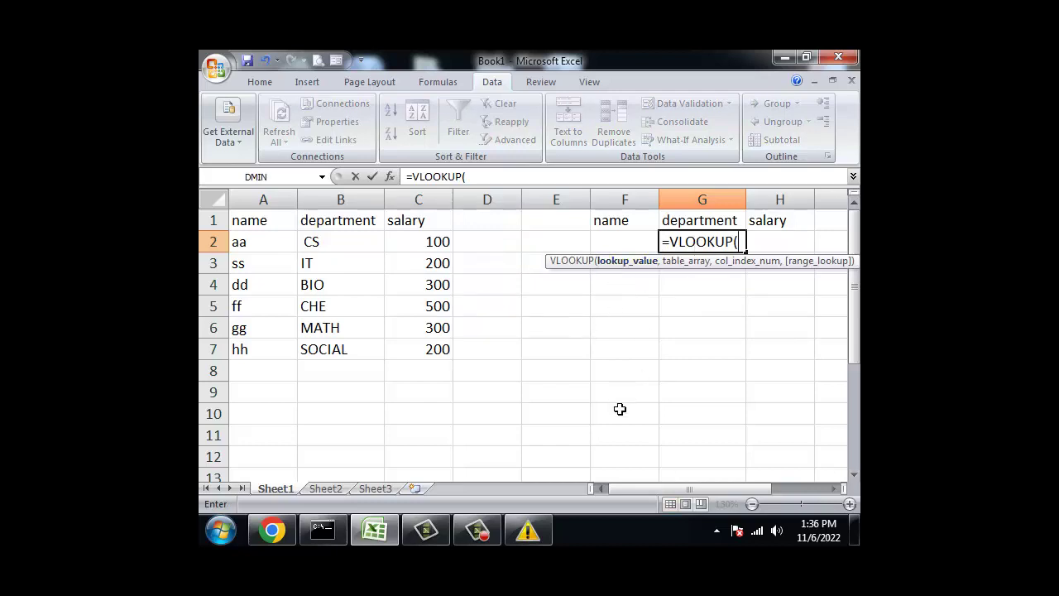
left_click(628, 241)
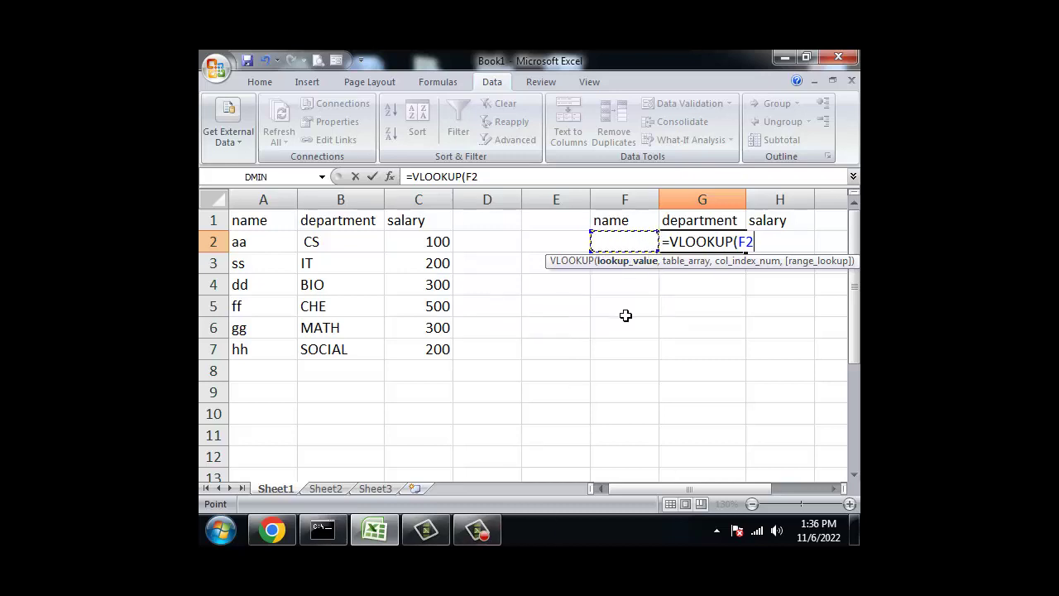
key("Escape")
left_click(628, 245)
Choose employee dd from F2's name drop-down
left_click(666, 243)
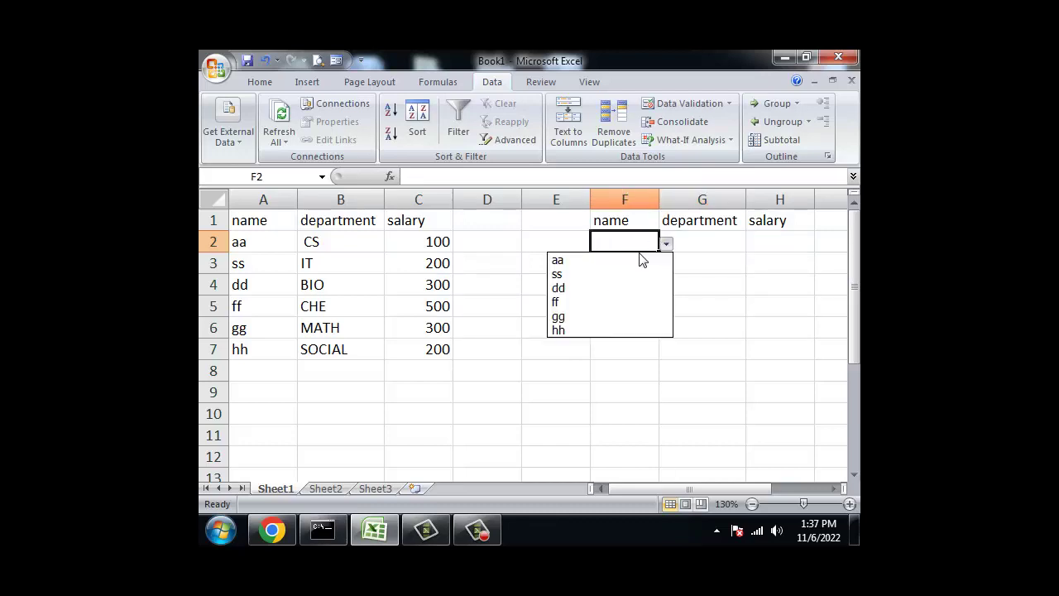
left_click(589, 288)
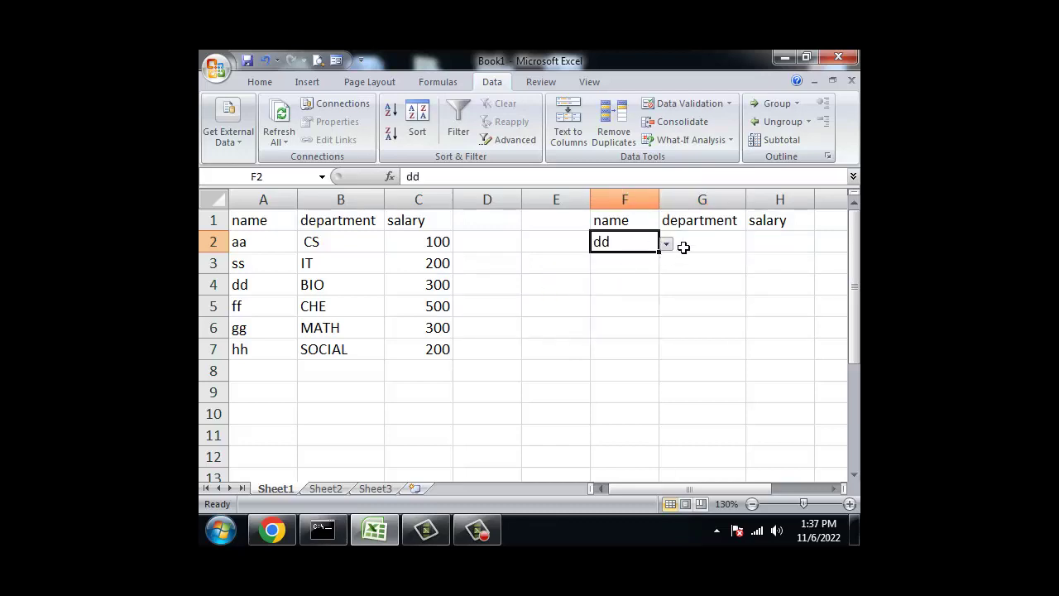
left_click(707, 242)
Begin =VLOOKUP( in G2 with the absolute lookup value $F$2
type("=")
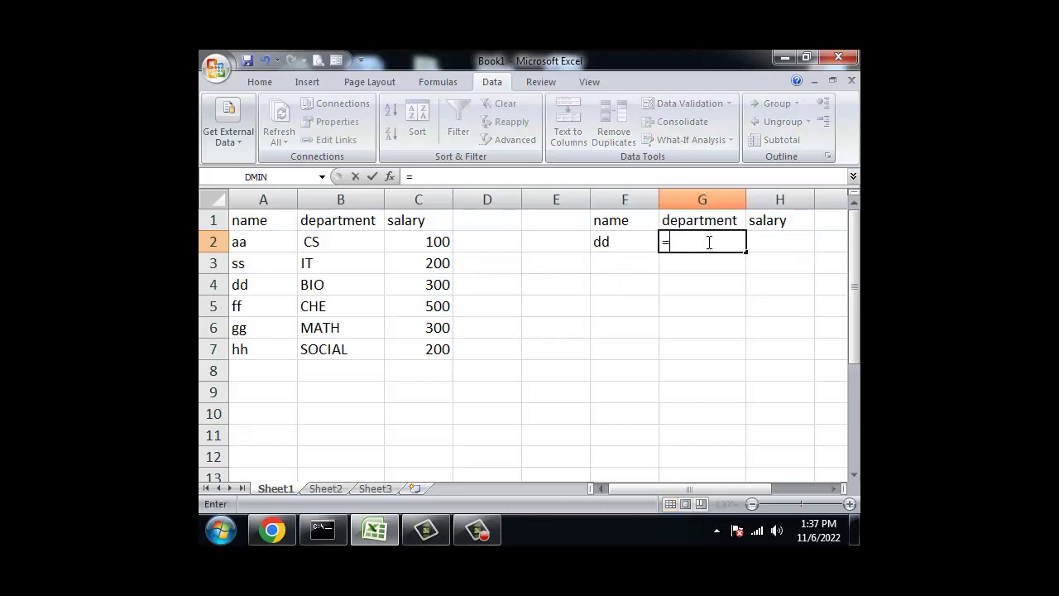
type("VAL")
key("BackSpace")
key("BackSpace")
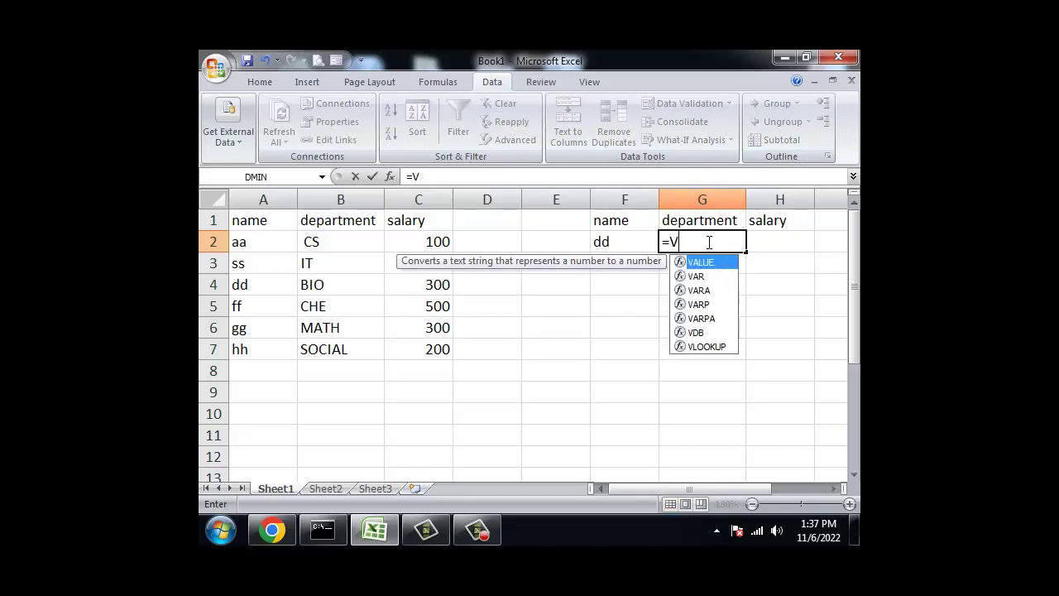
type("L")
key("Tab")
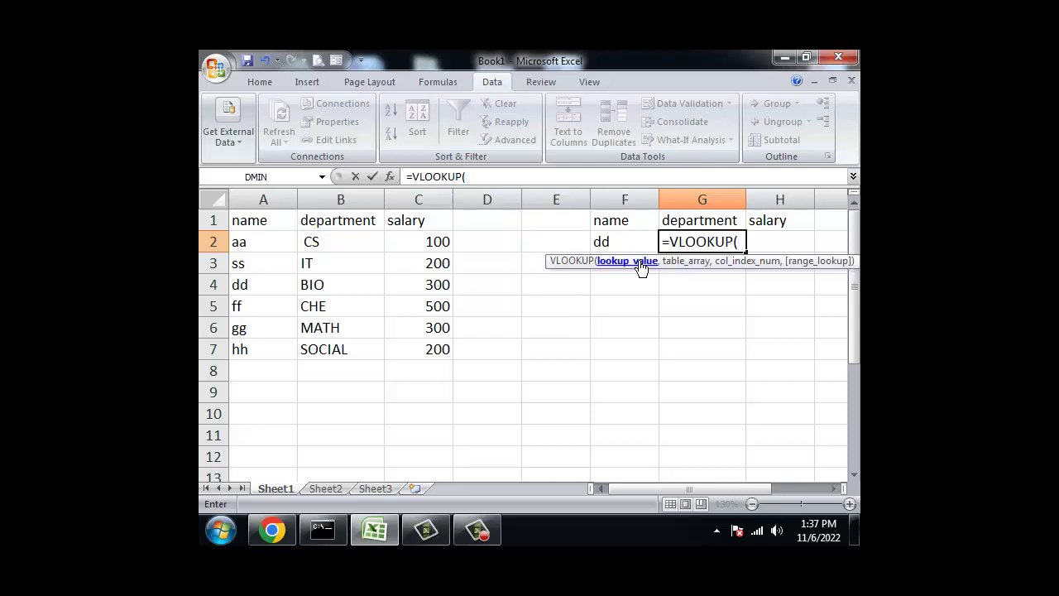
left_click(620, 242)
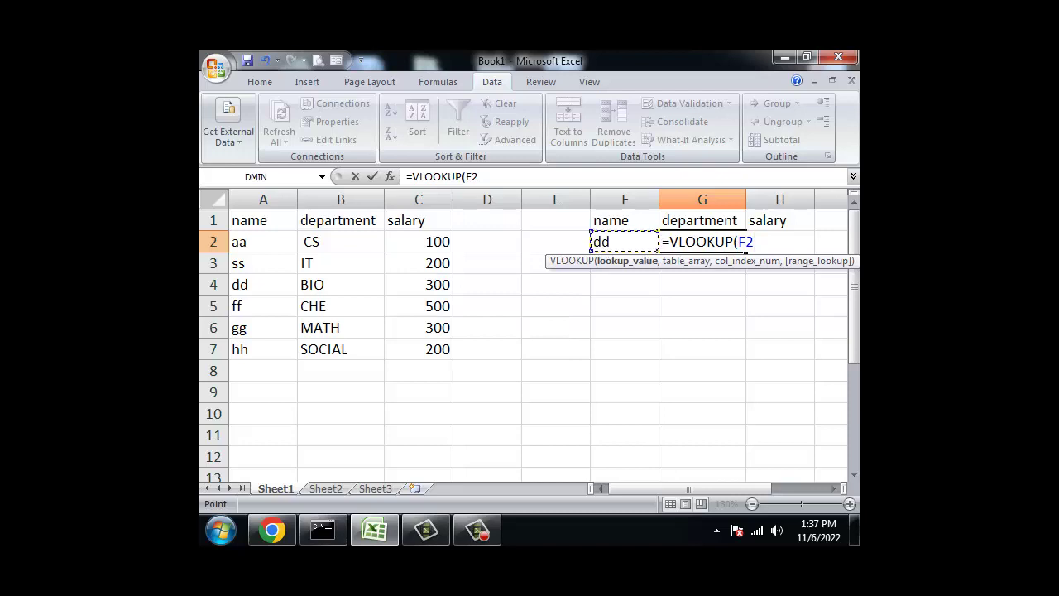
key("F4")
type("$F$2,")
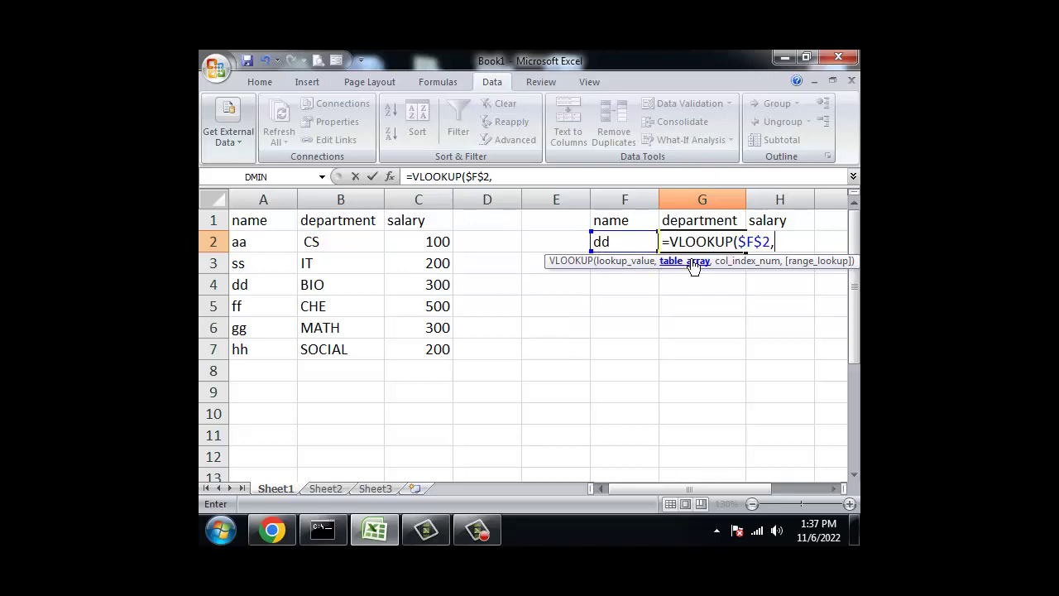
Complete G2 as =VLOOKUP($F$2,A1:C7,2,0), returning dd's department BIO
mouse_move(250, 241)
left_mouse_down()
mouse_move(332, 264)
mouse_move(422, 369)
left_mouse_up()
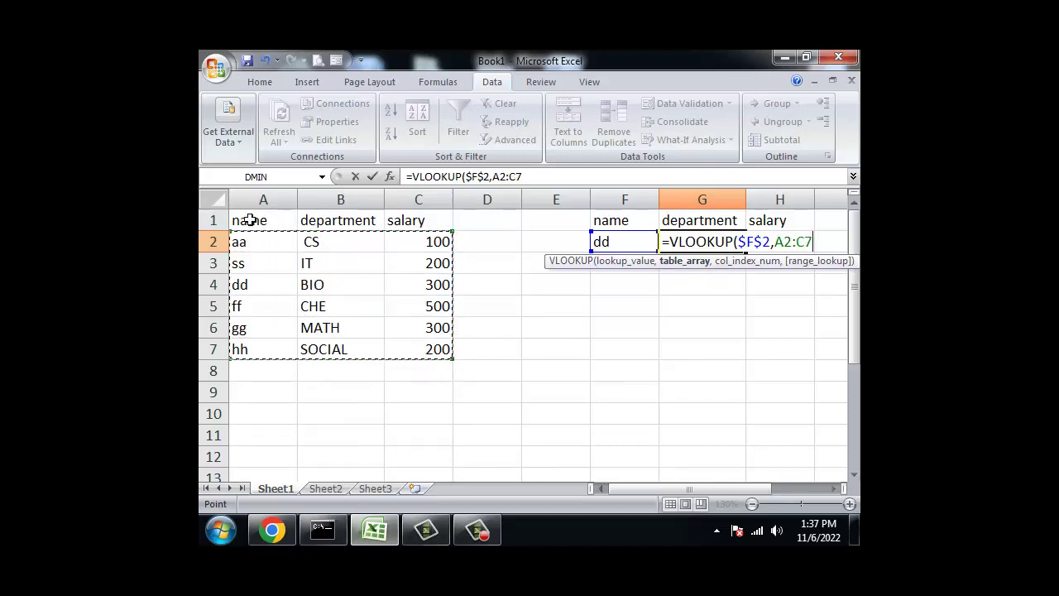
left_click_drag(253, 220, 402, 342)
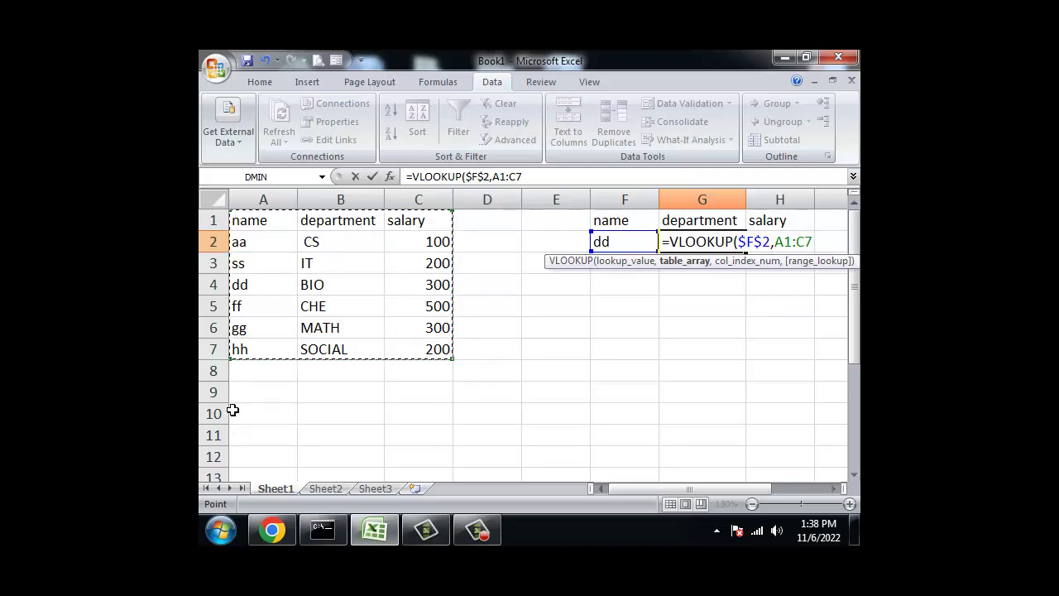
type(",2")
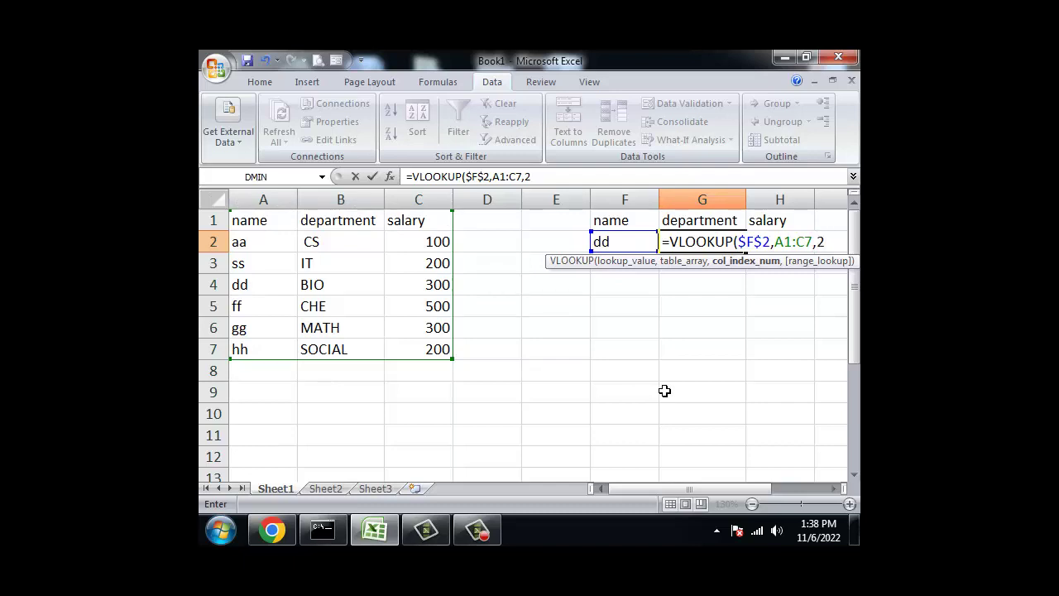
type(",")
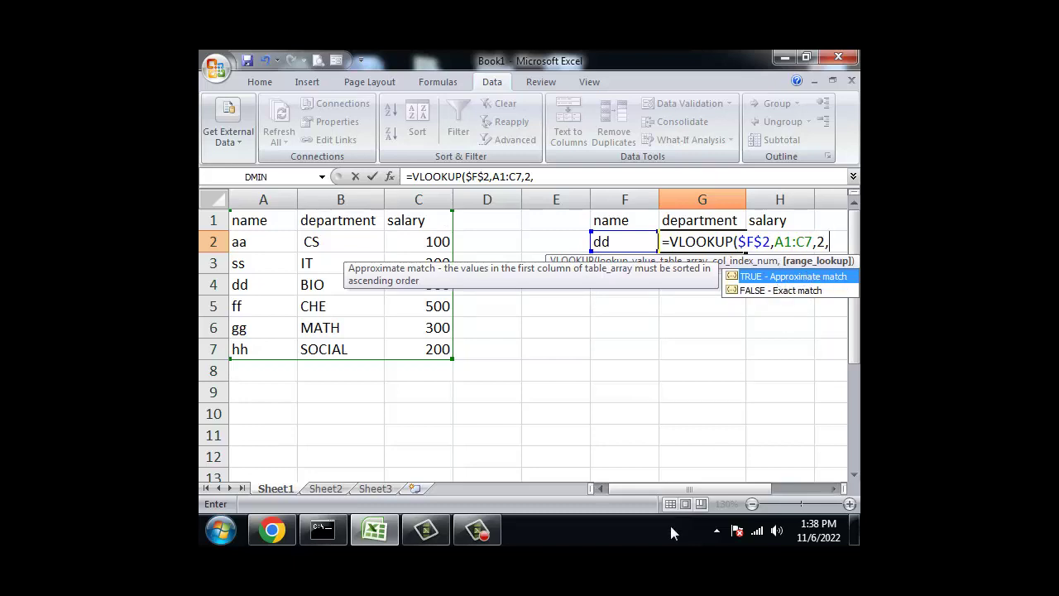
type("0")
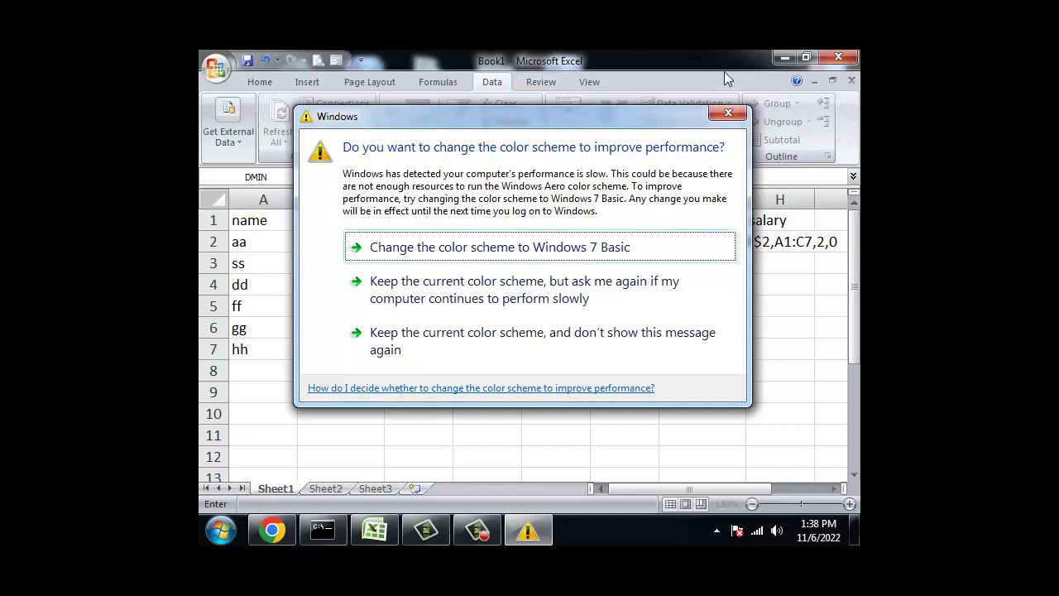
left_click(717, 108)
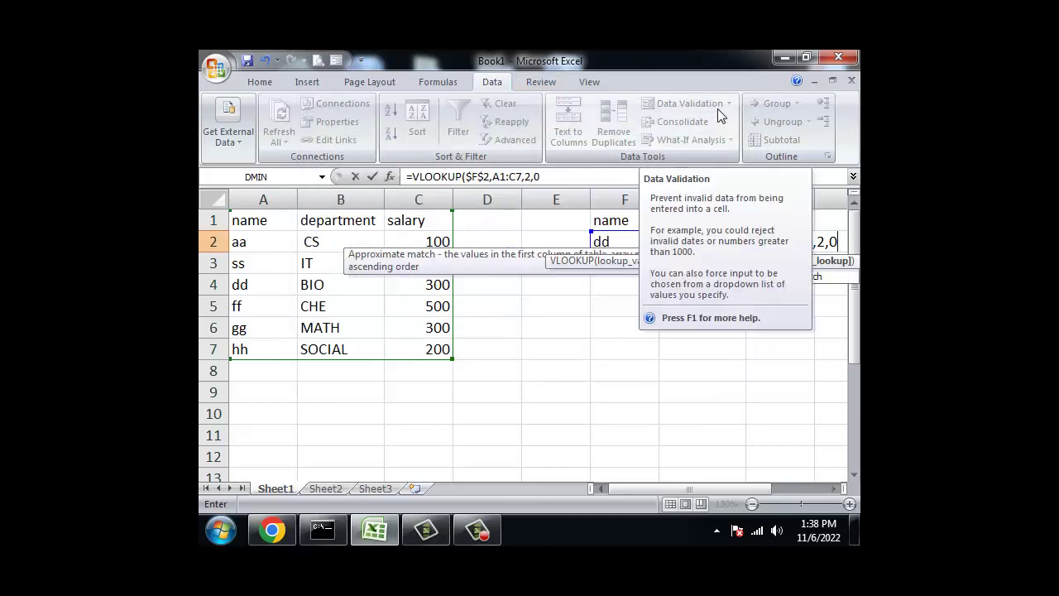
type(")")
key("Return")
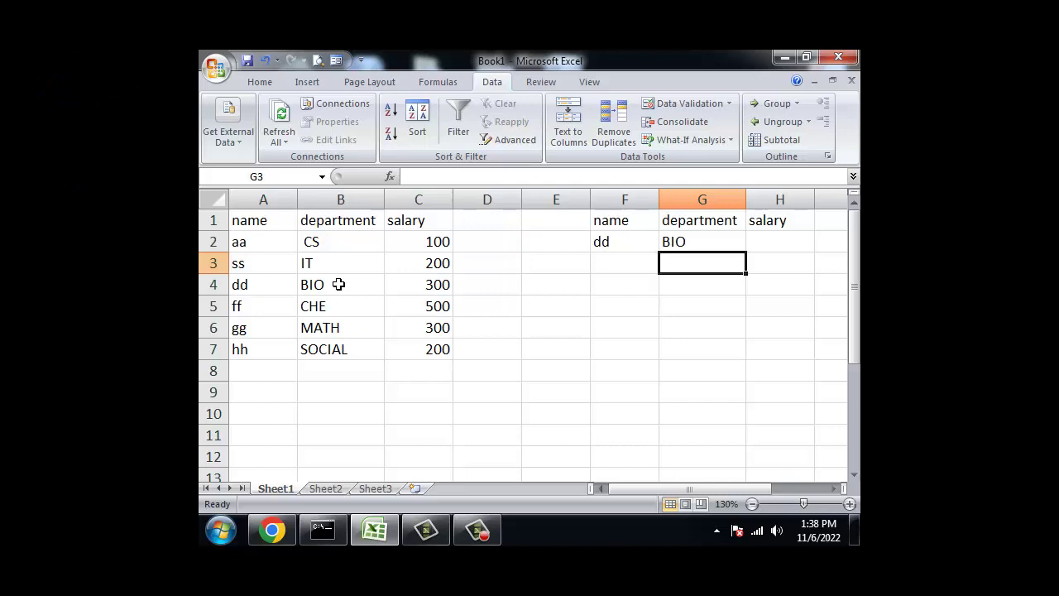
Fill G2's department formula across into H2
left_click(685, 238)
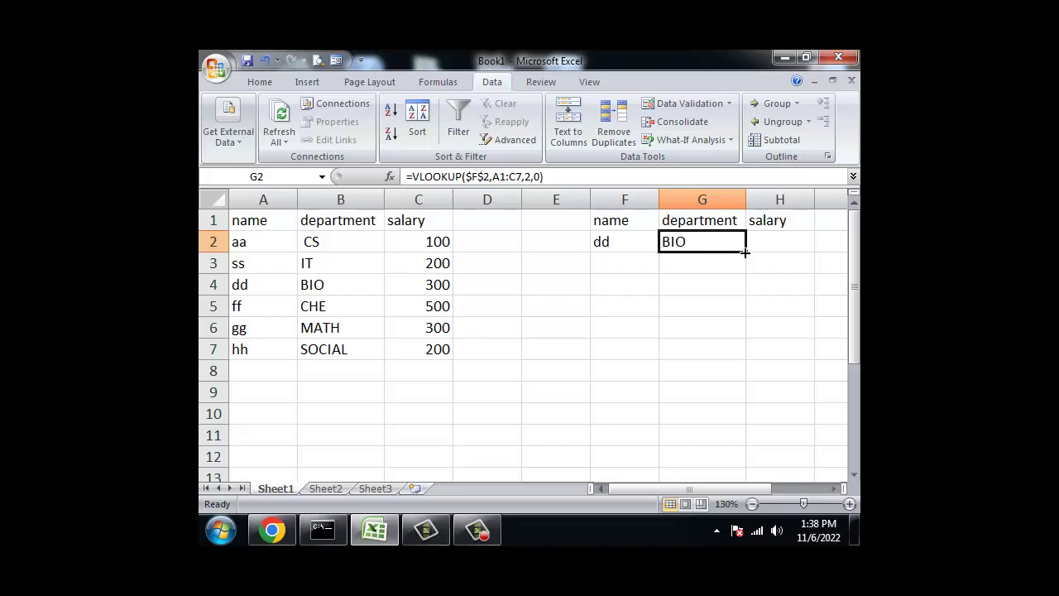
left_click_drag(748, 252, 790, 244)
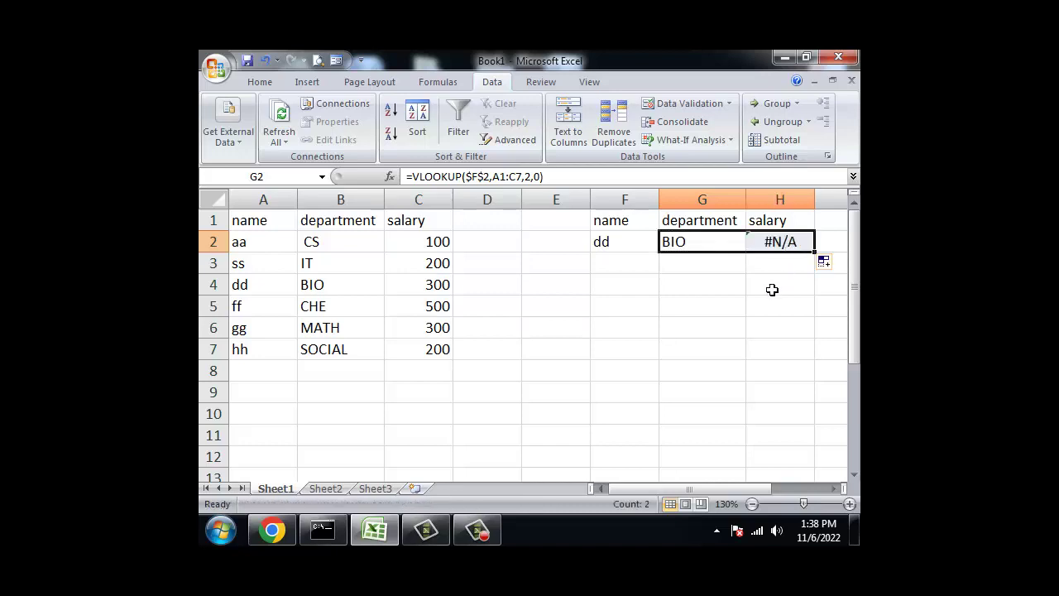
left_click(792, 279)
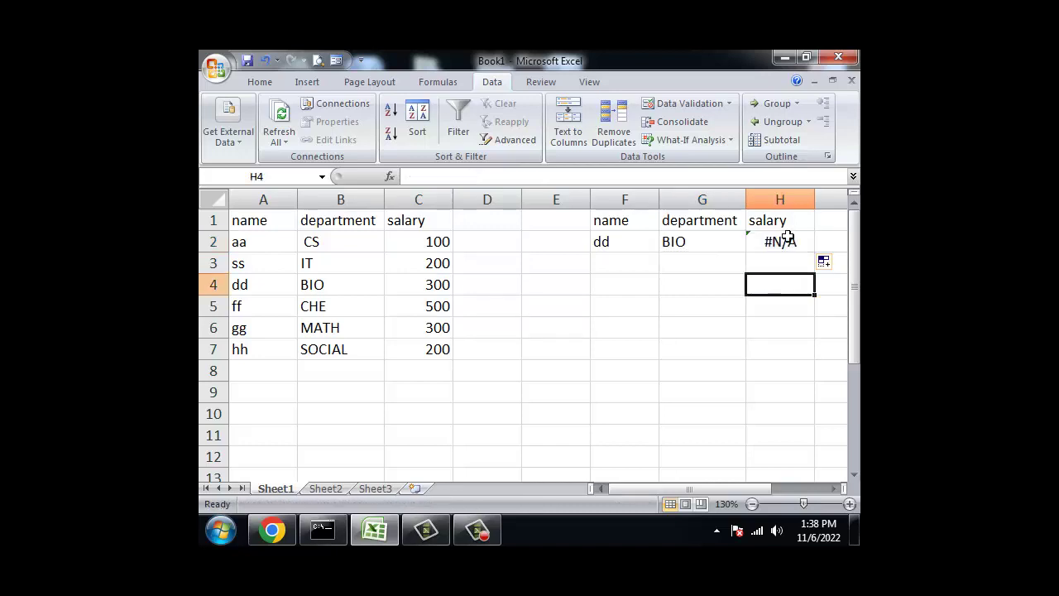
Edit H2 to =VLOOKUP($F$2,A1:C7,3,0) so it returns dd's salary 300
double_click(782, 240)
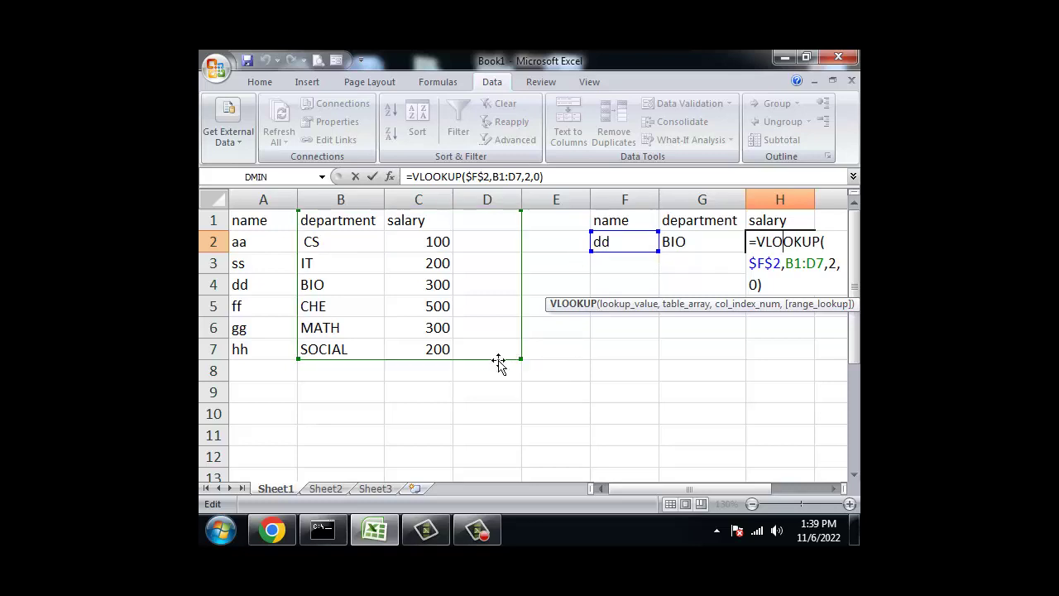
left_click_drag(499, 362, 439, 351)
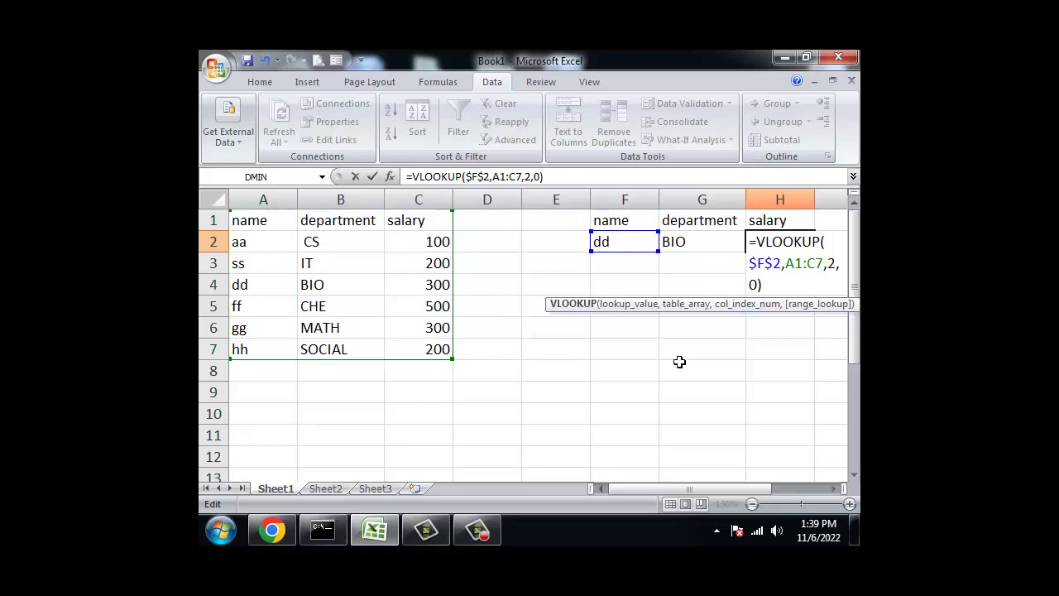
left_click(837, 263)
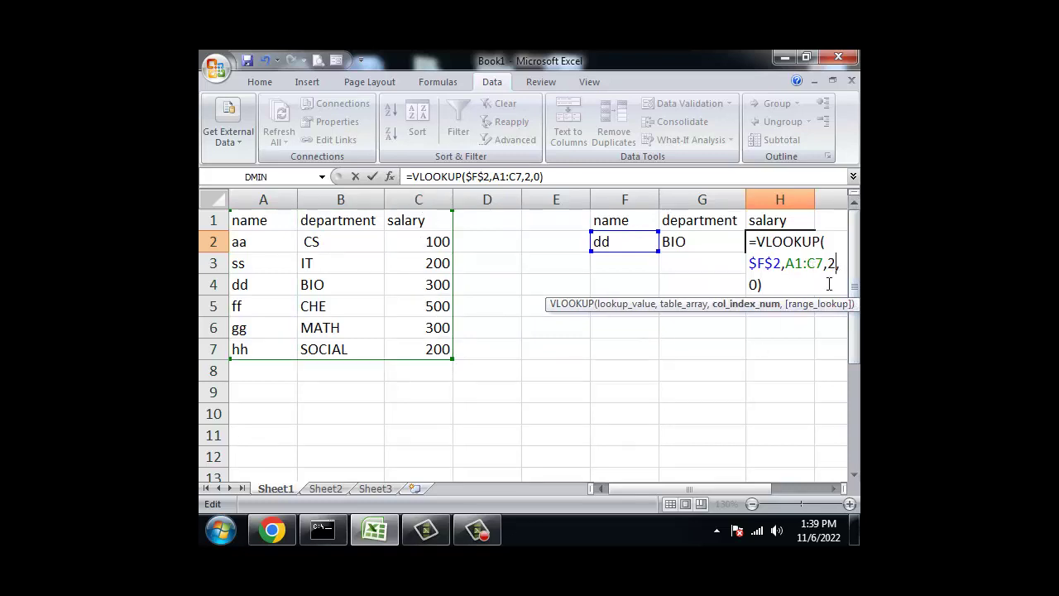
key("BackSpace")
type("3")
key("Return")
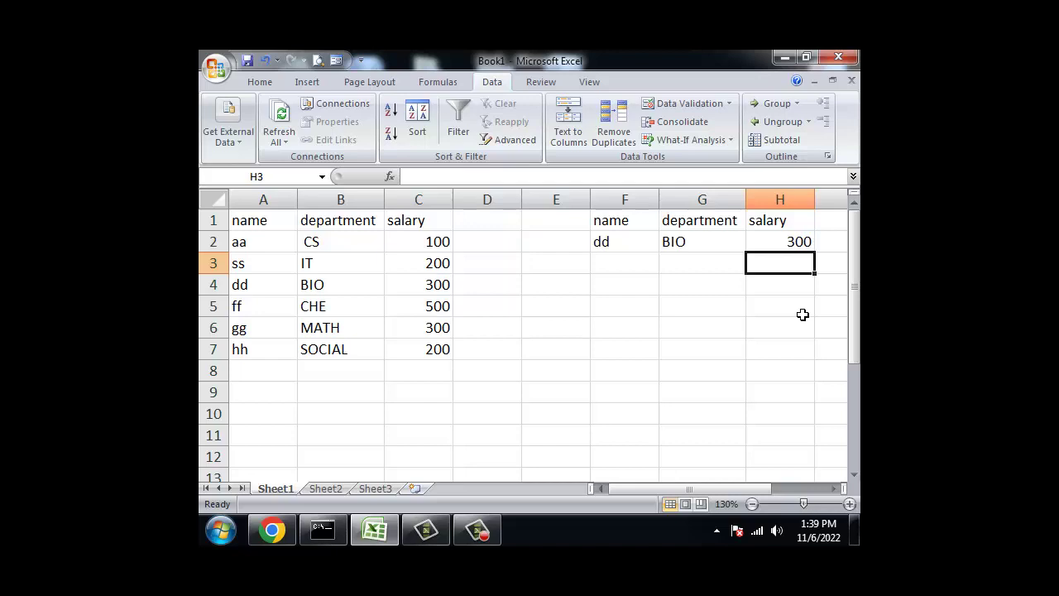
left_click(719, 244)
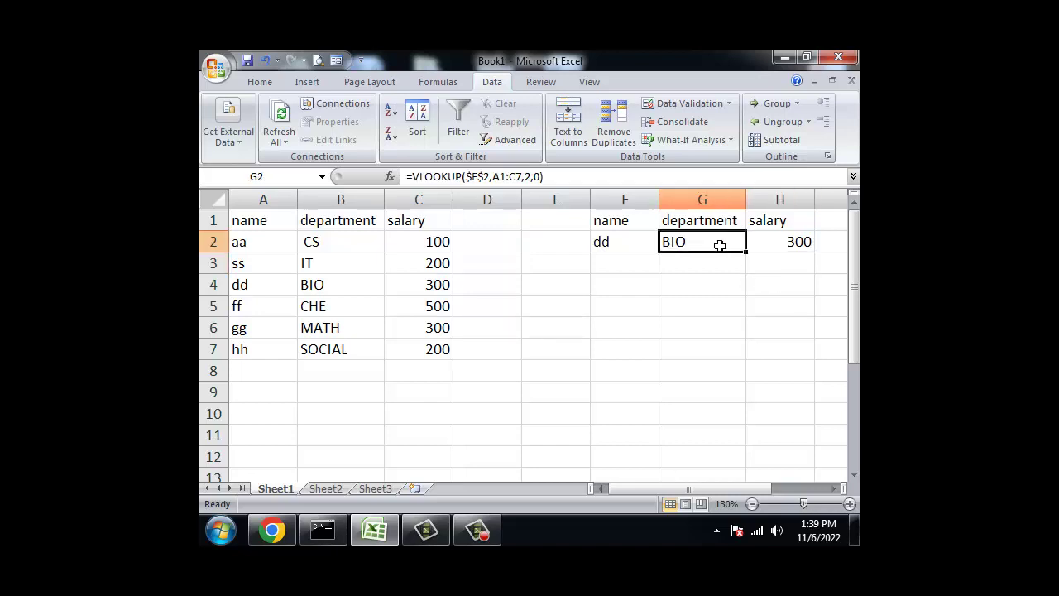
left_click(795, 240)
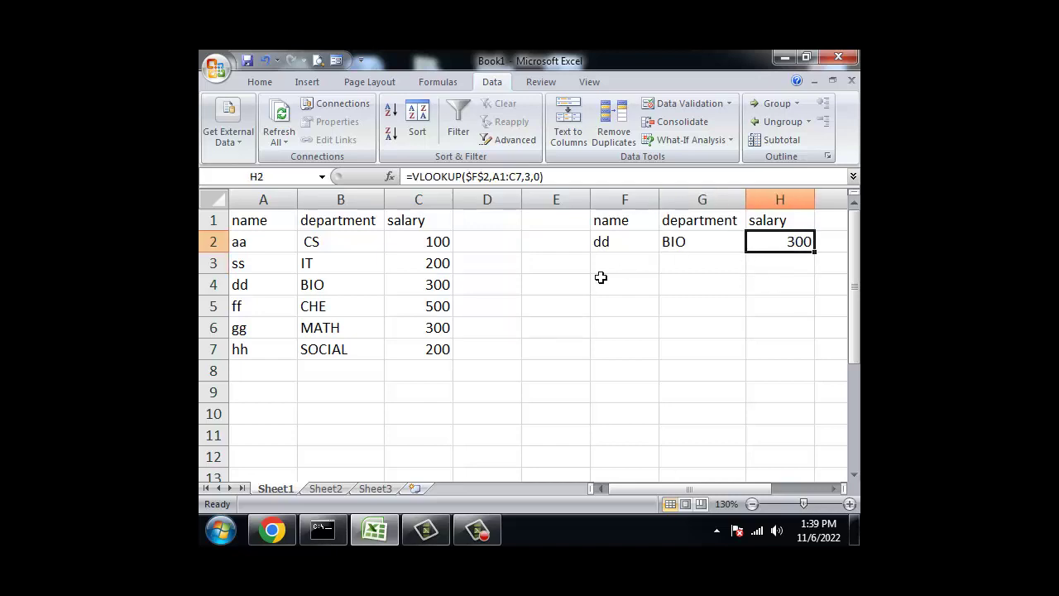
left_click(421, 284)
left_click(431, 285)
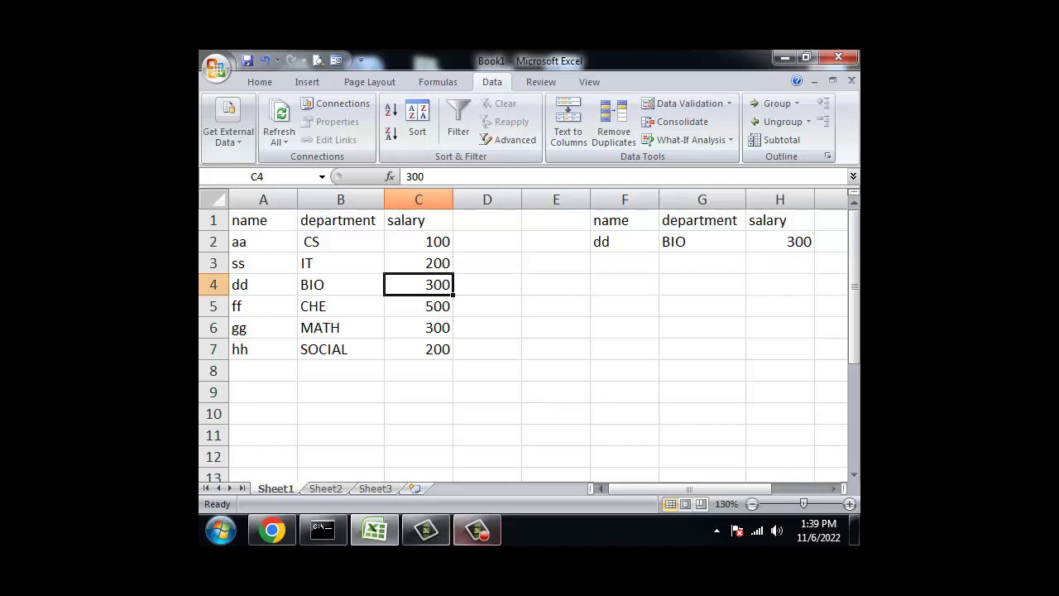
left_click(476, 531)
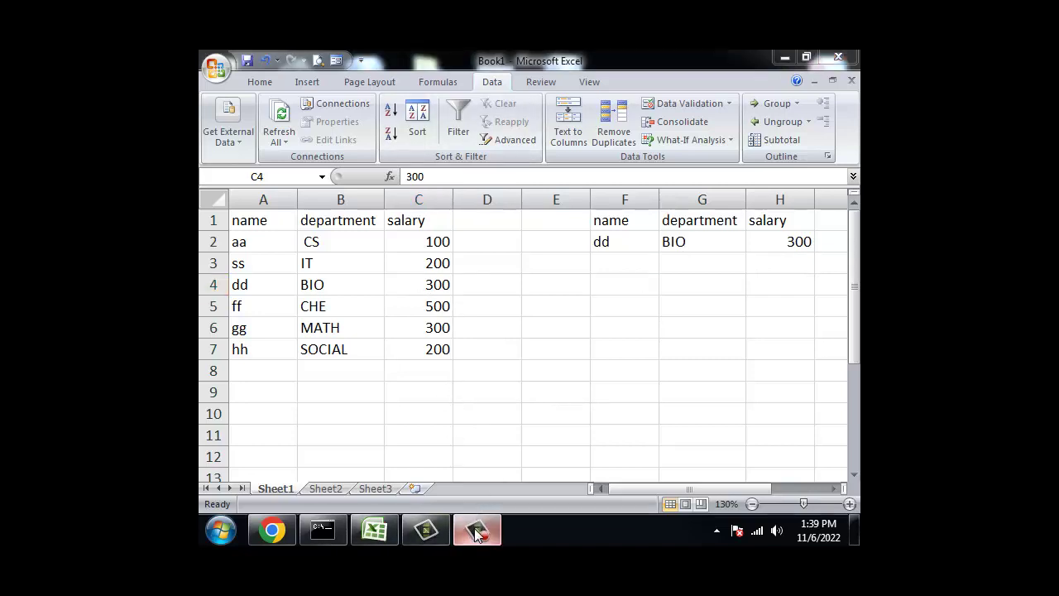
left_click(823, 454)
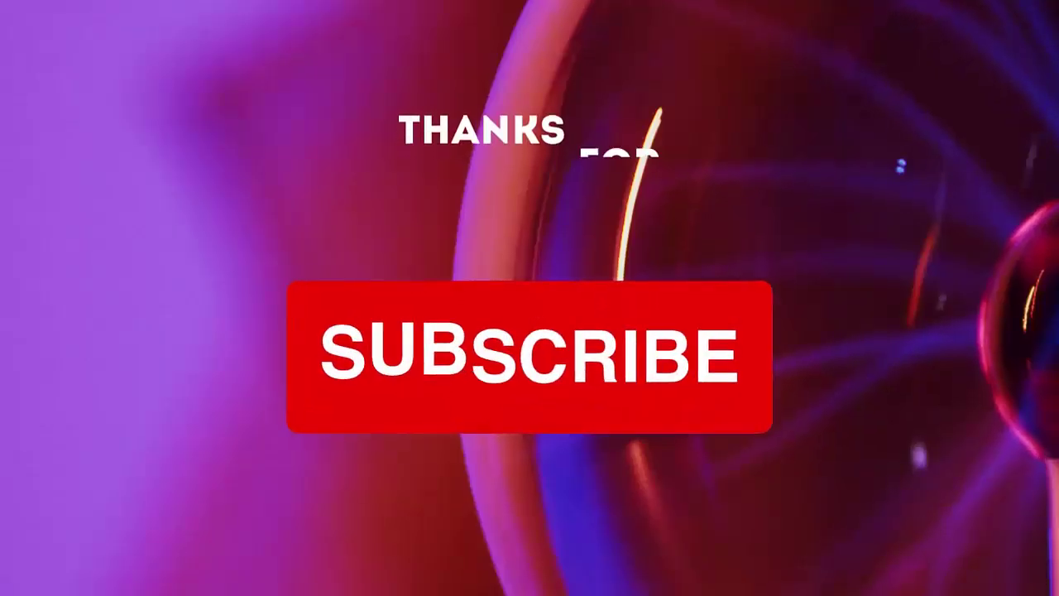